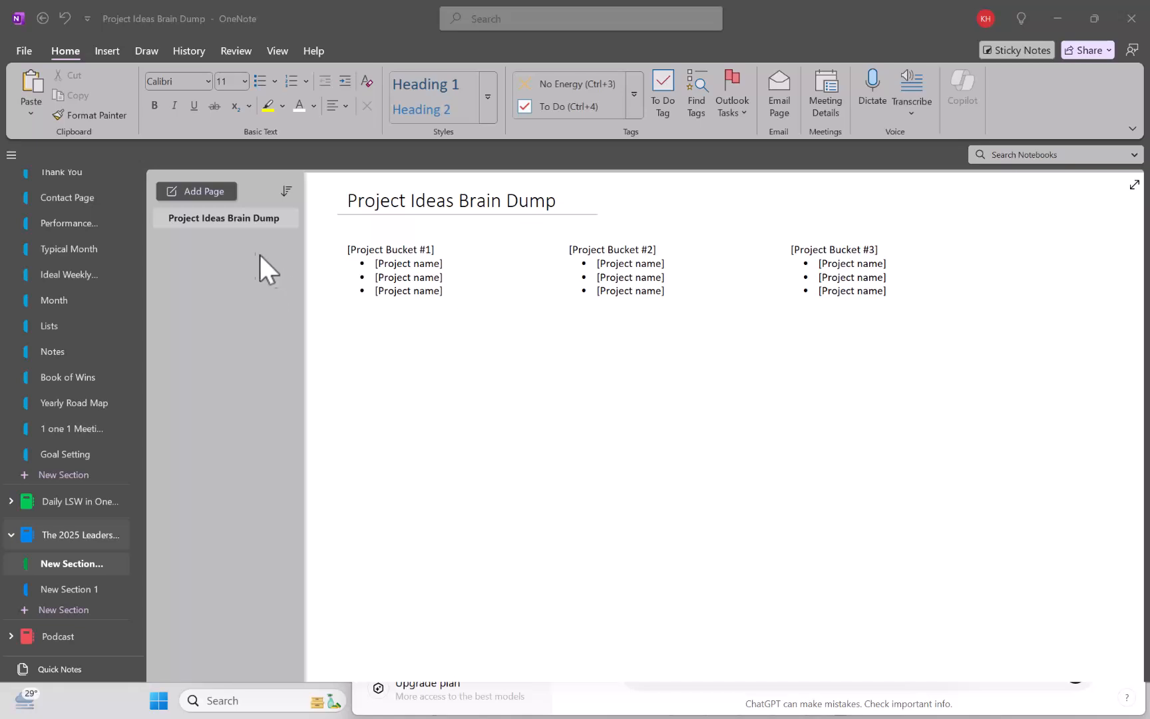
# Browse the list of available note tags
pyautogui.click(357, 349)
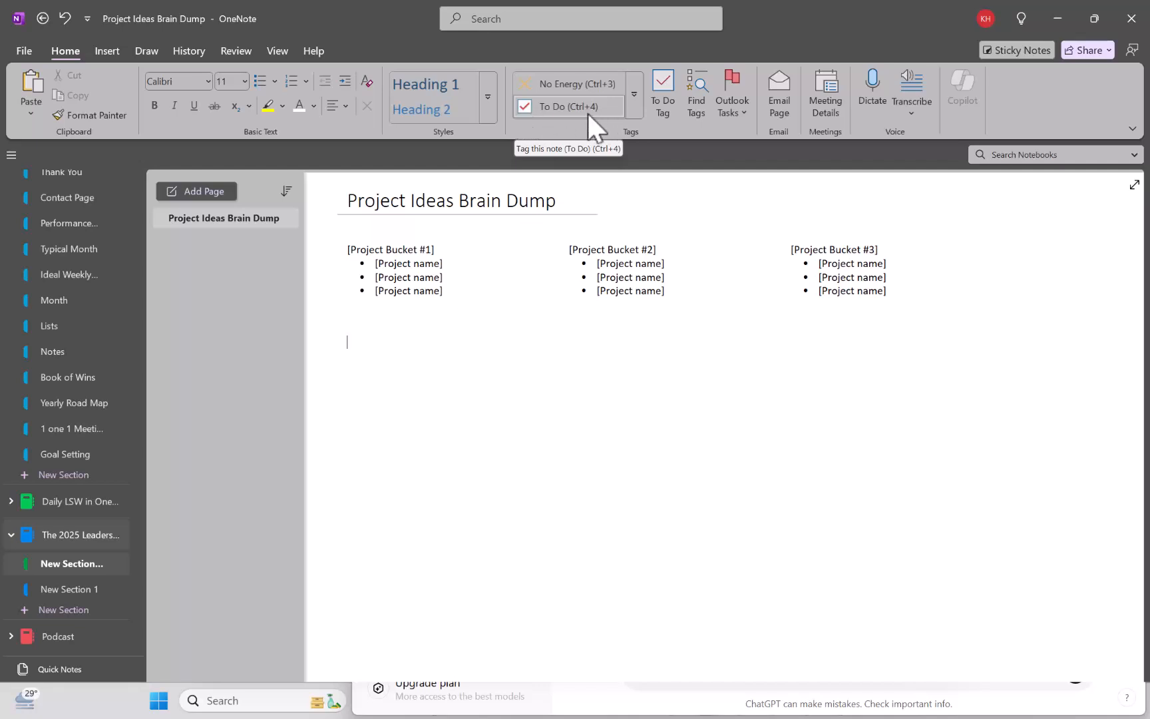
pyautogui.click(639, 108)
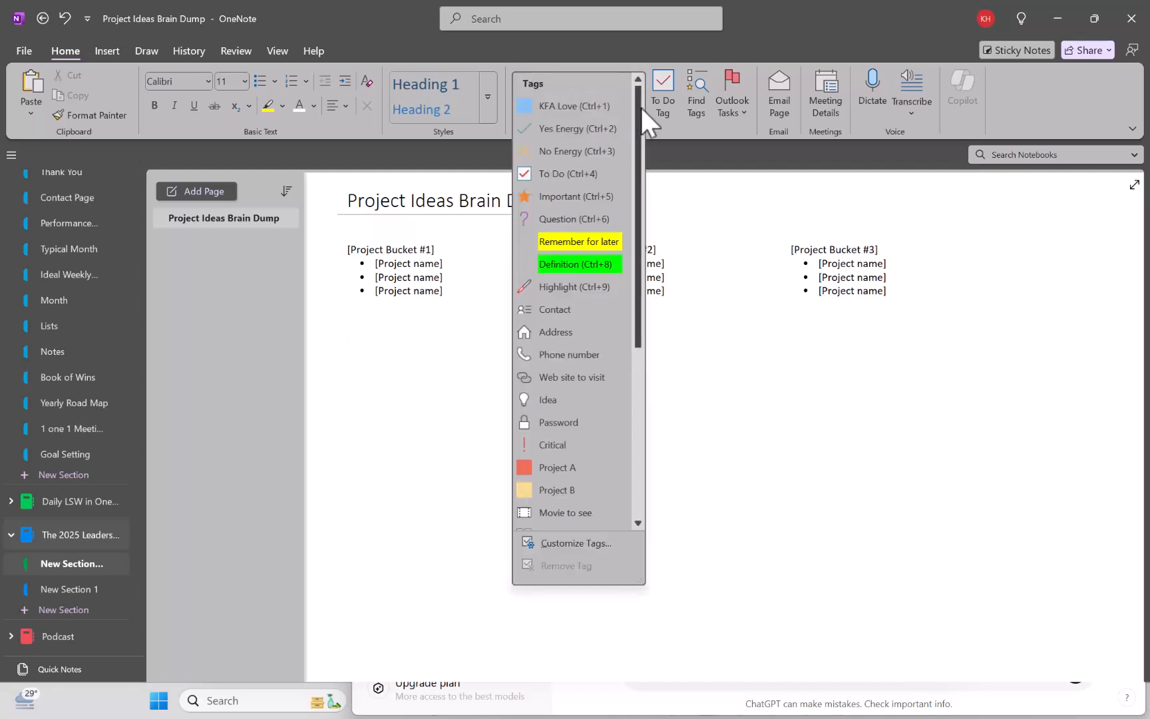
pyautogui.click(709, 131)
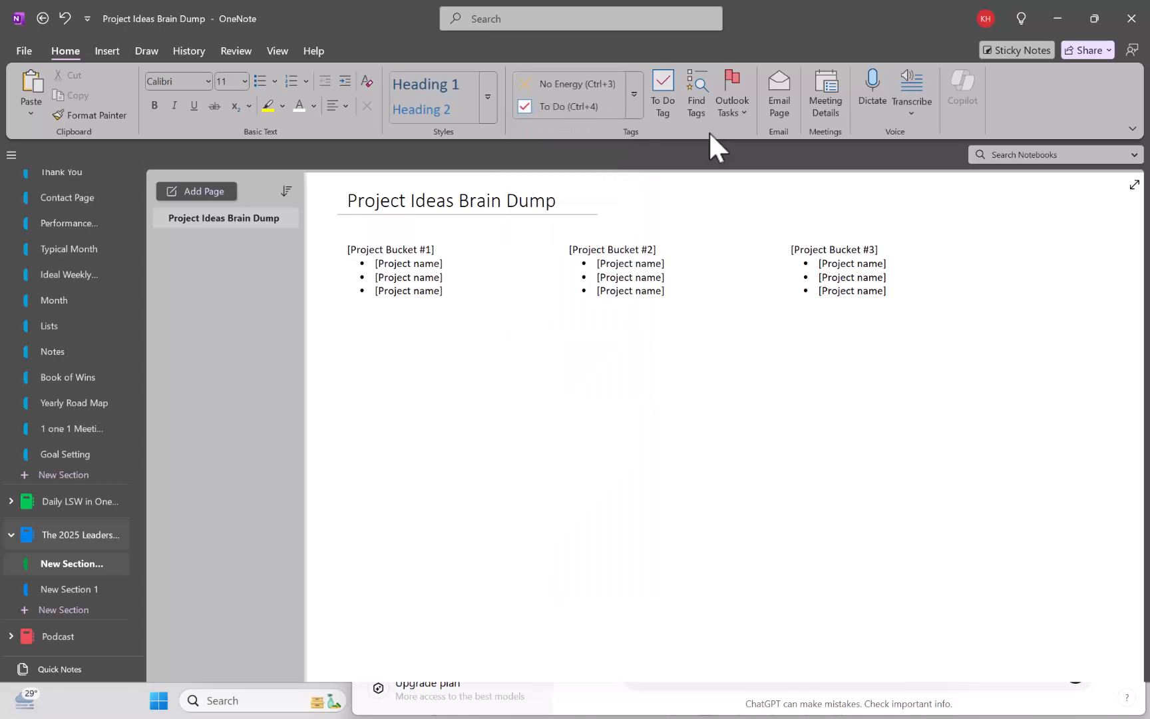
# Review the tag customization list, the symbol and font color options for a new tag, and the available tags without changing anything
pyautogui.click(633, 99)
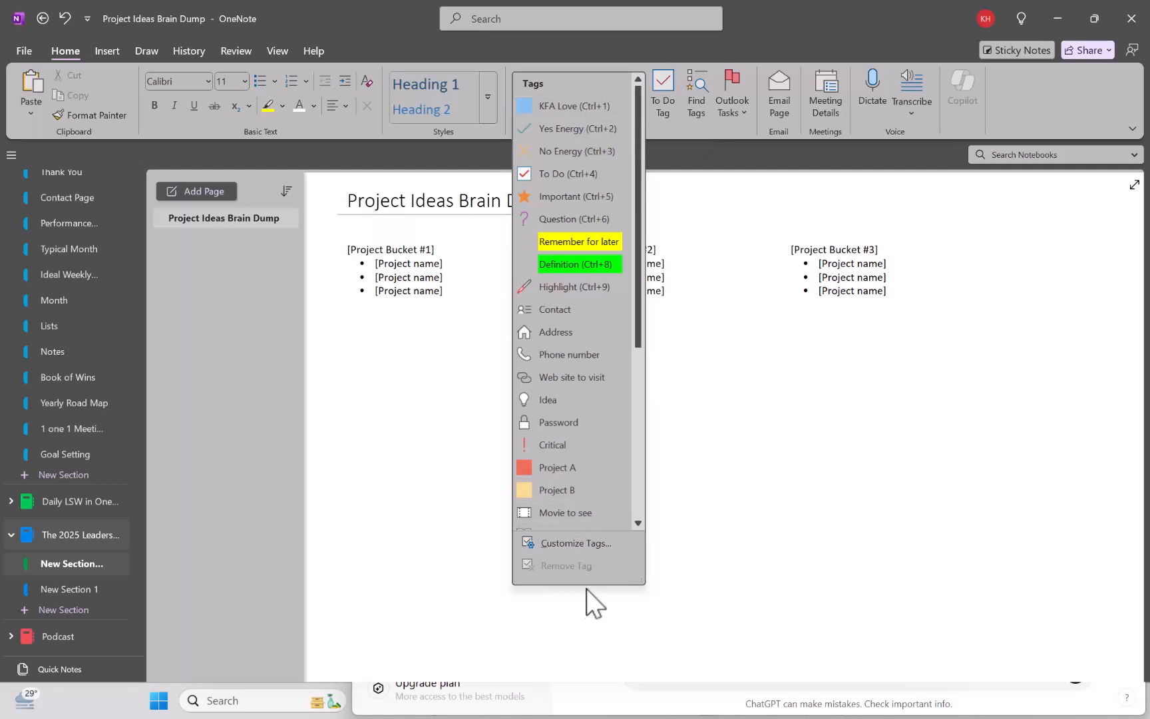
pyautogui.click(575, 545)
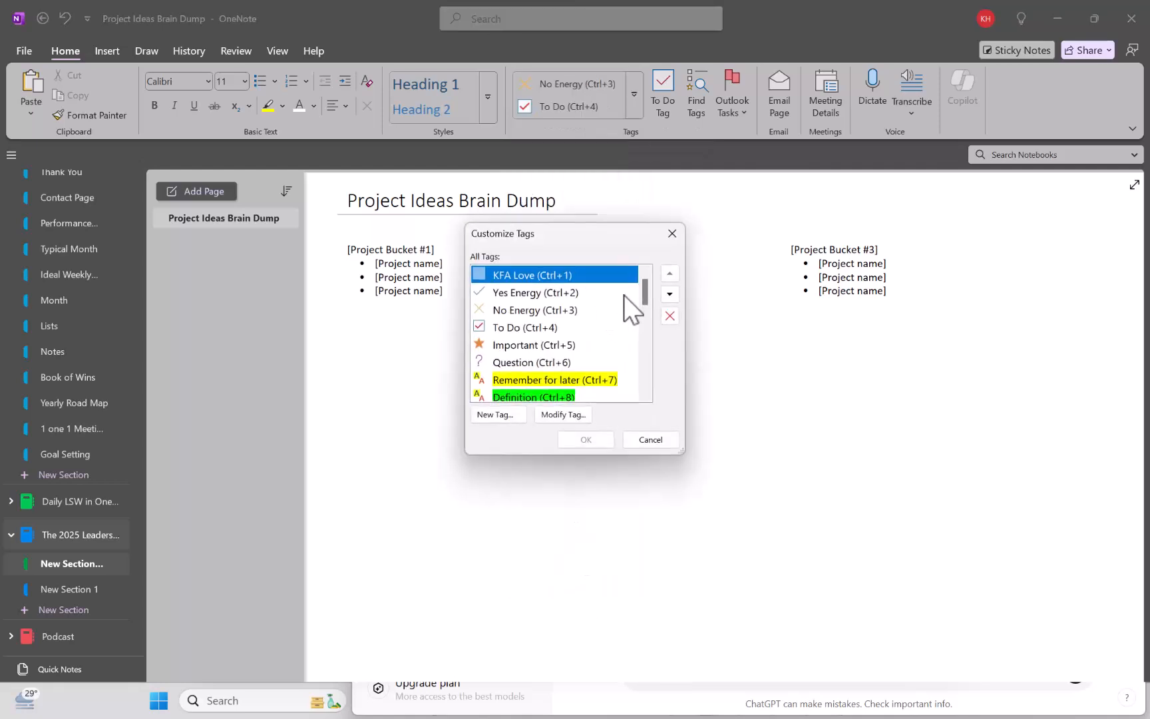
pyautogui.click(500, 414)
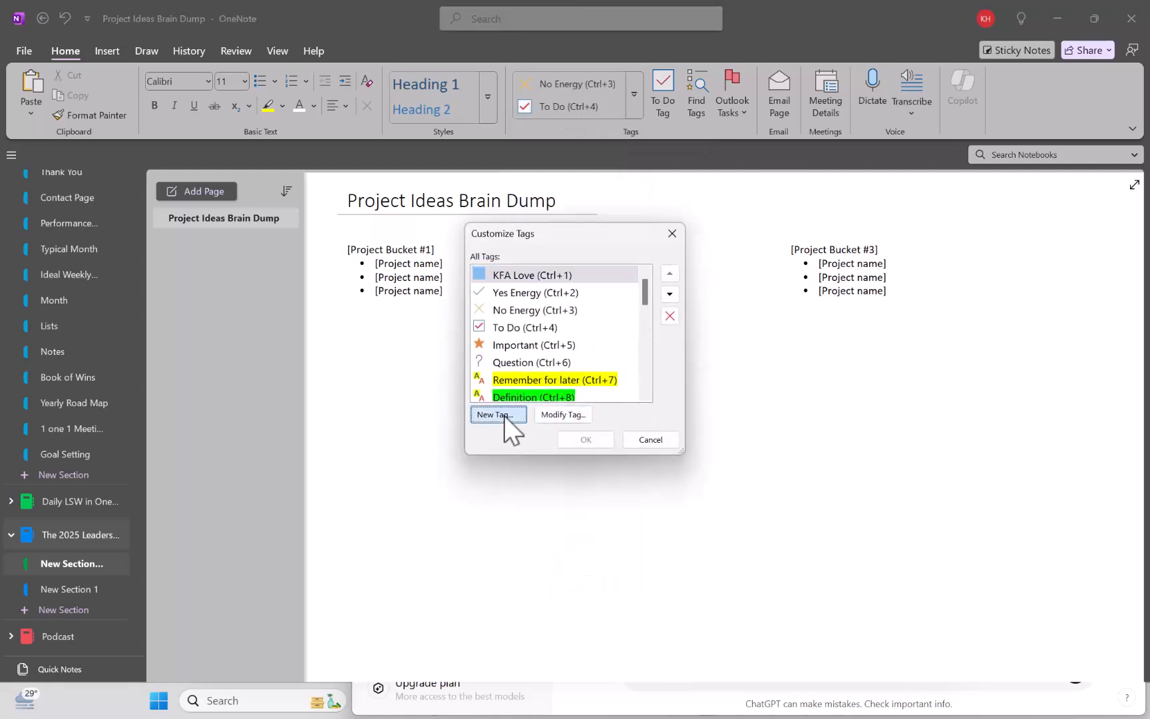
pyautogui.click(507, 331)
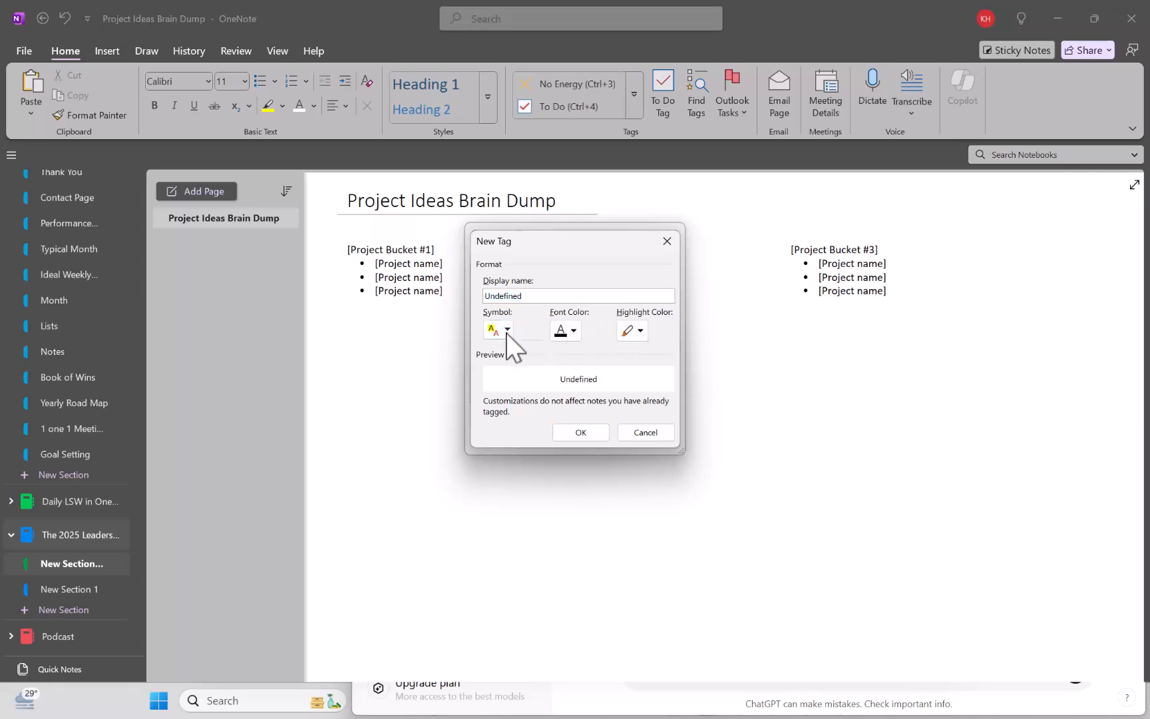
pyautogui.click(574, 331)
pyautogui.click(651, 439)
pyautogui.click(540, 327)
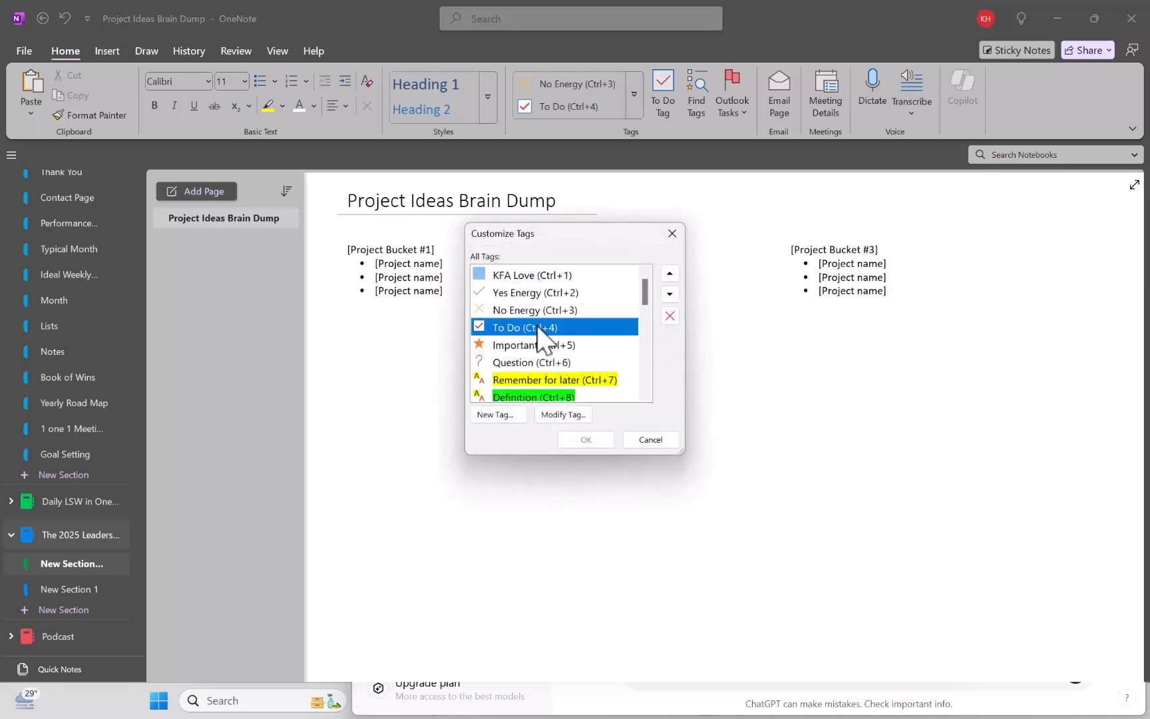
pyautogui.click(649, 438)
pyautogui.click(640, 99)
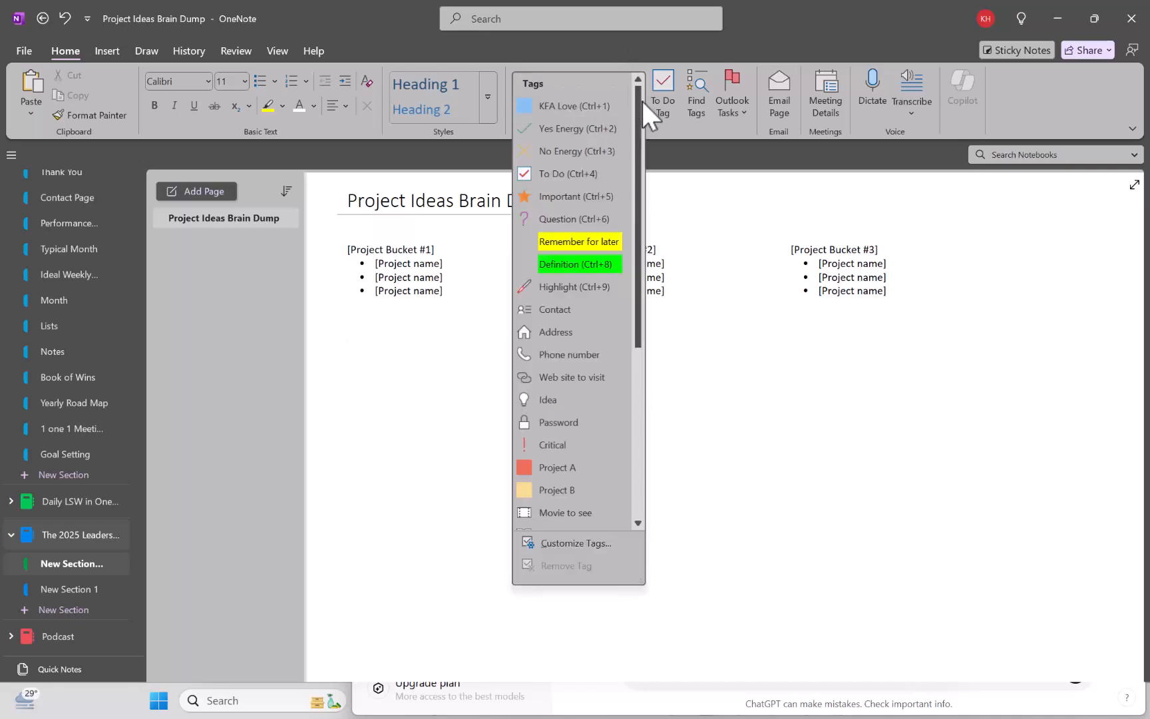
pyautogui.moveTo(640, 99); pyautogui.dragTo(616, 36)
pyautogui.click(679, 317)
# Add a to-do checkbox item reading "Idea #1" in a new note below Project Bucket #1
pyautogui.click(540, 105)
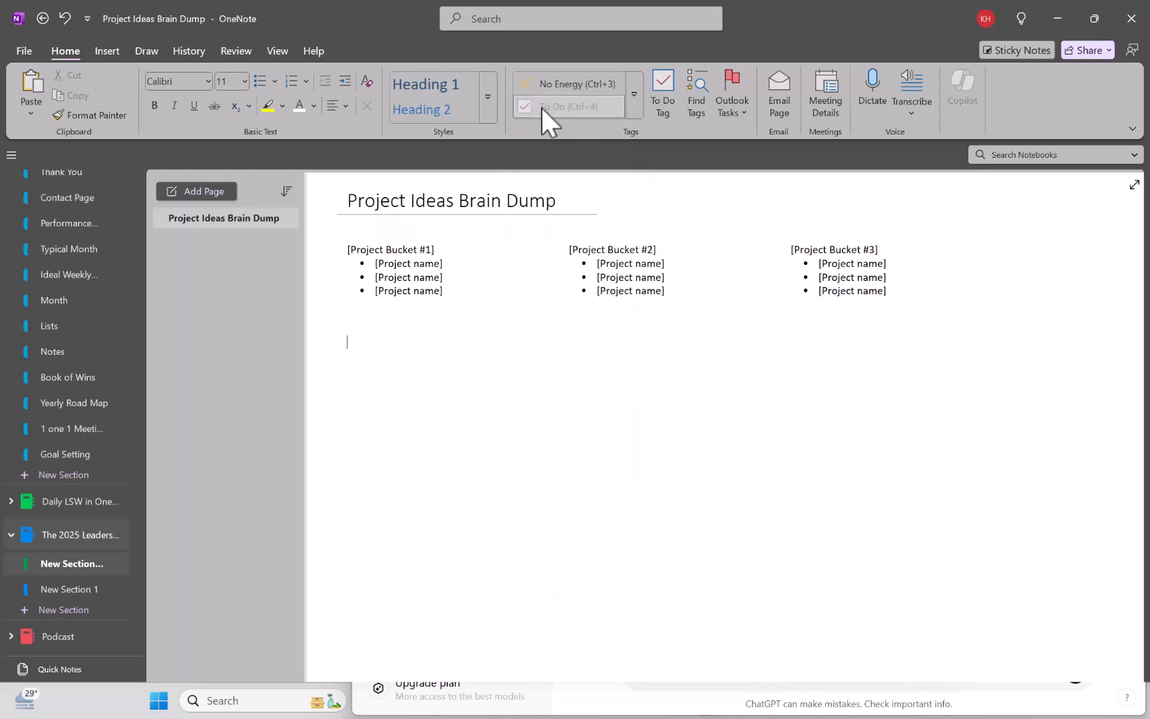
pyautogui.moveTo(370, 327); pyautogui.dragTo(394, 364)
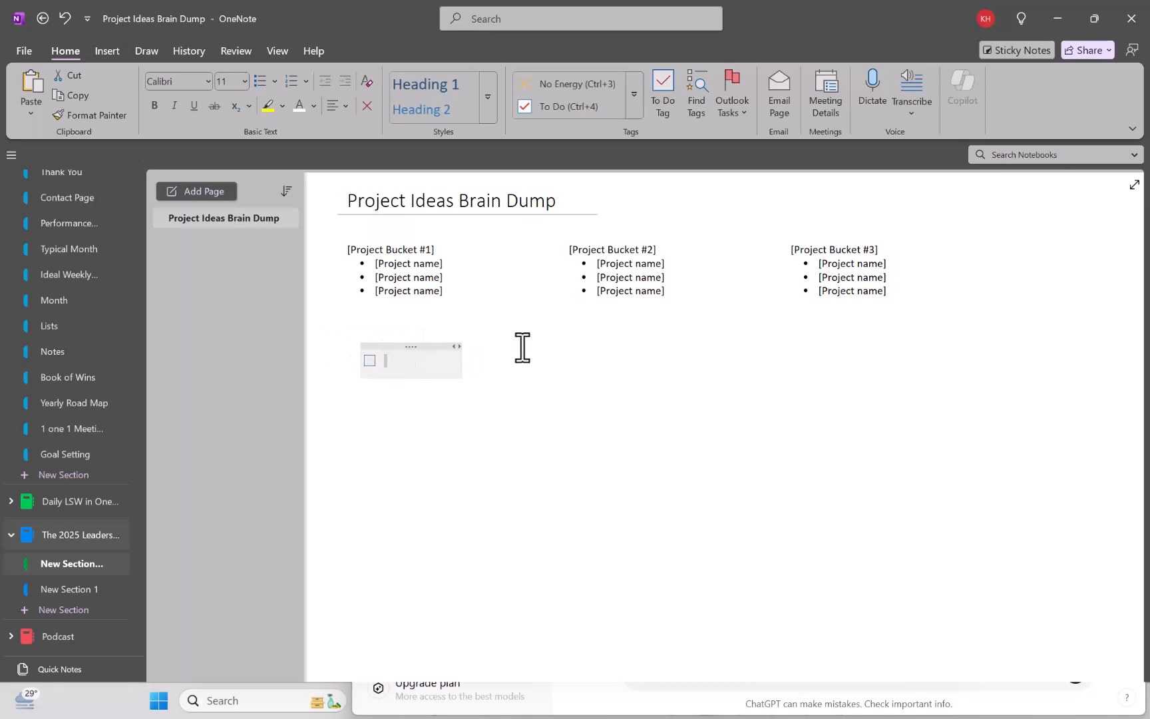
pyautogui.write('Idea')
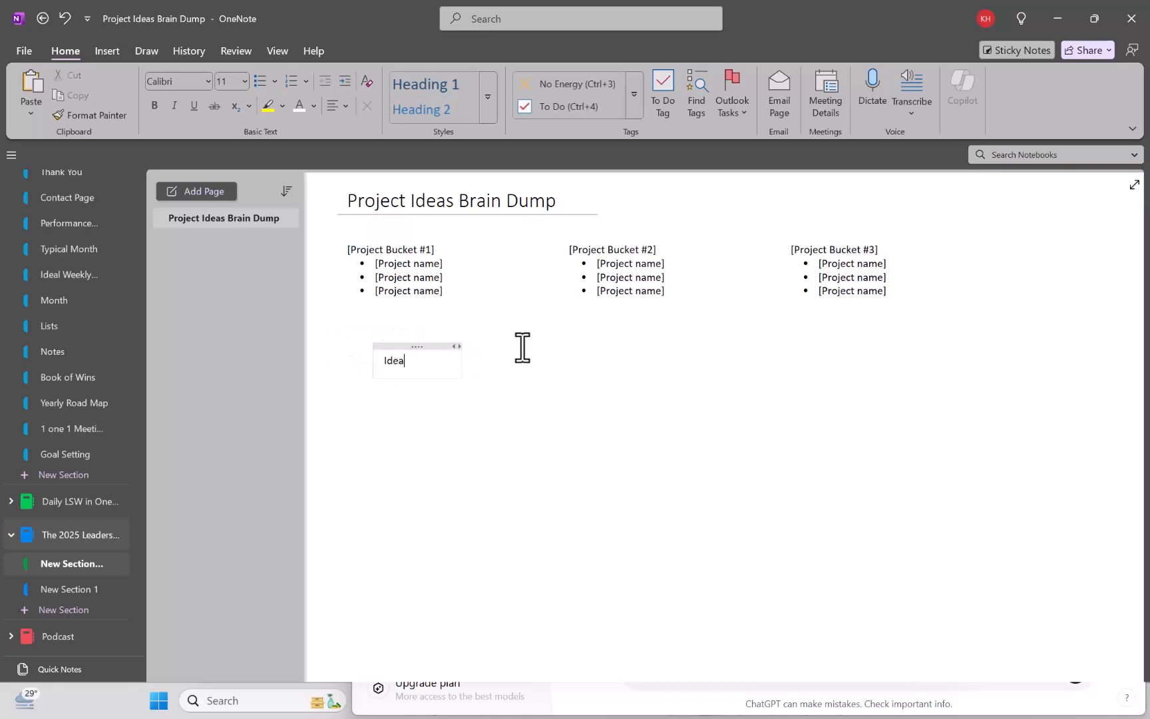
pyautogui.press('BackSpace')
pyautogui.press('BackSpace')
pyautogui.press('BackSpace')
pyautogui.press('BackSpace')
pyautogui.click(528, 105)
pyautogui.write('Idea #1')
# Extend the checklist with the to-do items "Project #1", "Recurring item #1" and "Urgent task #1"
pyautogui.press('Return')
pyautogui.write('Proej')
pyautogui.press('BackSpace')
pyautogui.write('ject #1')
pyautogui.press('Return')
pyautogui.write('Reu')
pyautogui.press('BackSpace')
pyautogui.press('BackSpace')
pyautogui.write('ecurring item #1')
pyautogui.press('Return')
pyautogui.write('Urgent task #1')
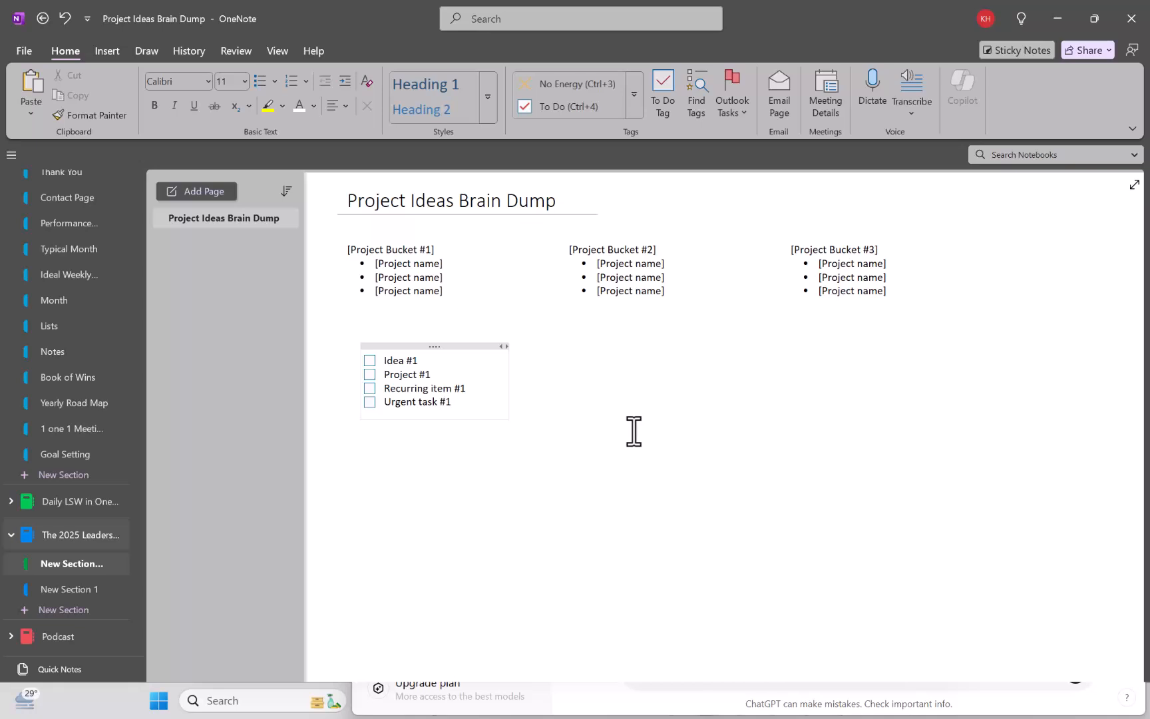
pyautogui.click(532, 547)
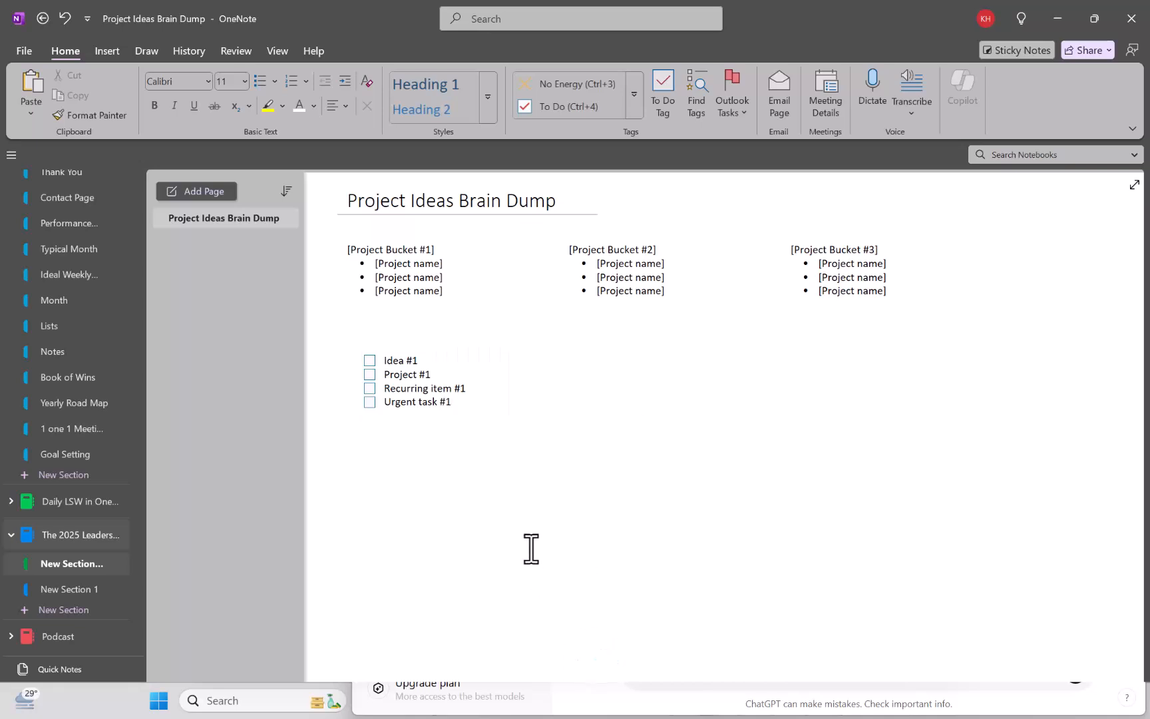
# Check off all four to-do items and strike through the text of "Idea #1"
pyautogui.click(369, 360)
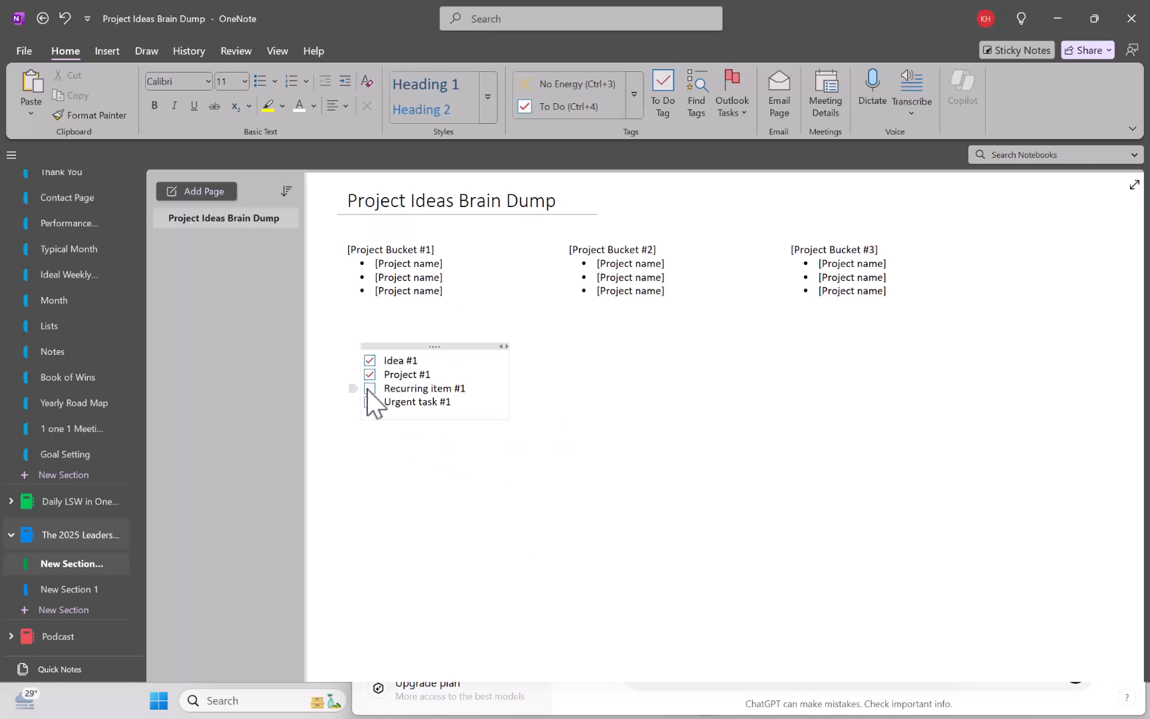
pyautogui.click(370, 402)
pyautogui.moveTo(429, 363); pyautogui.dragTo(386, 360)
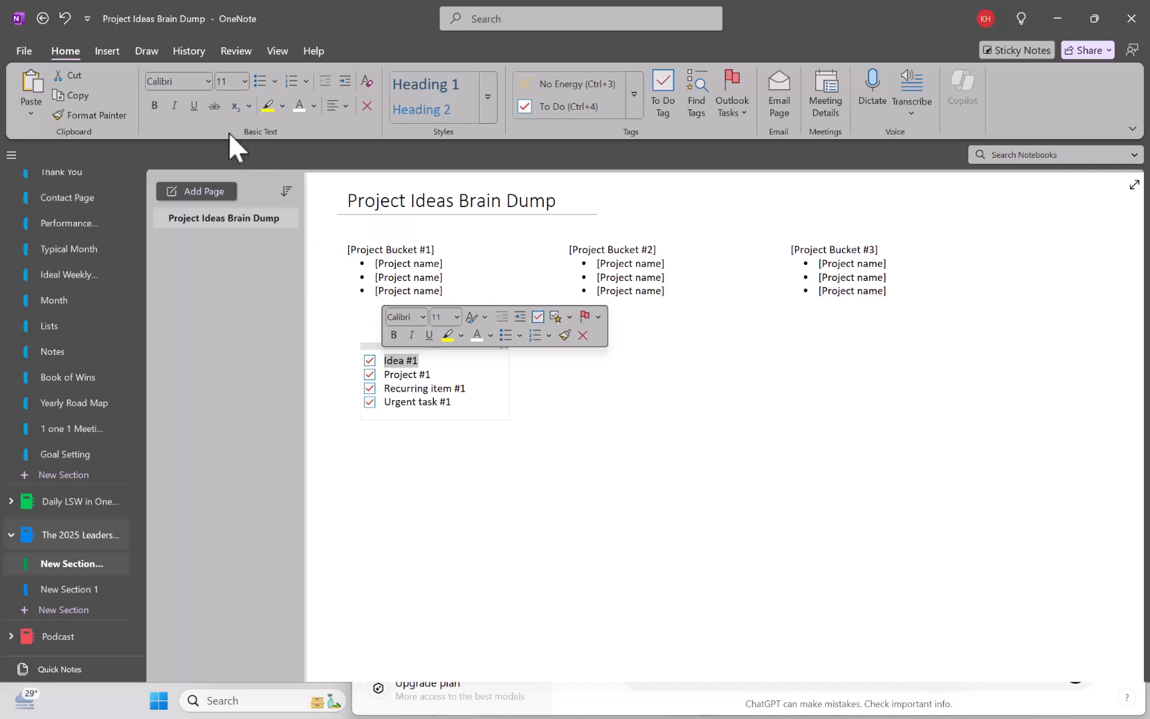
pyautogui.click(214, 106)
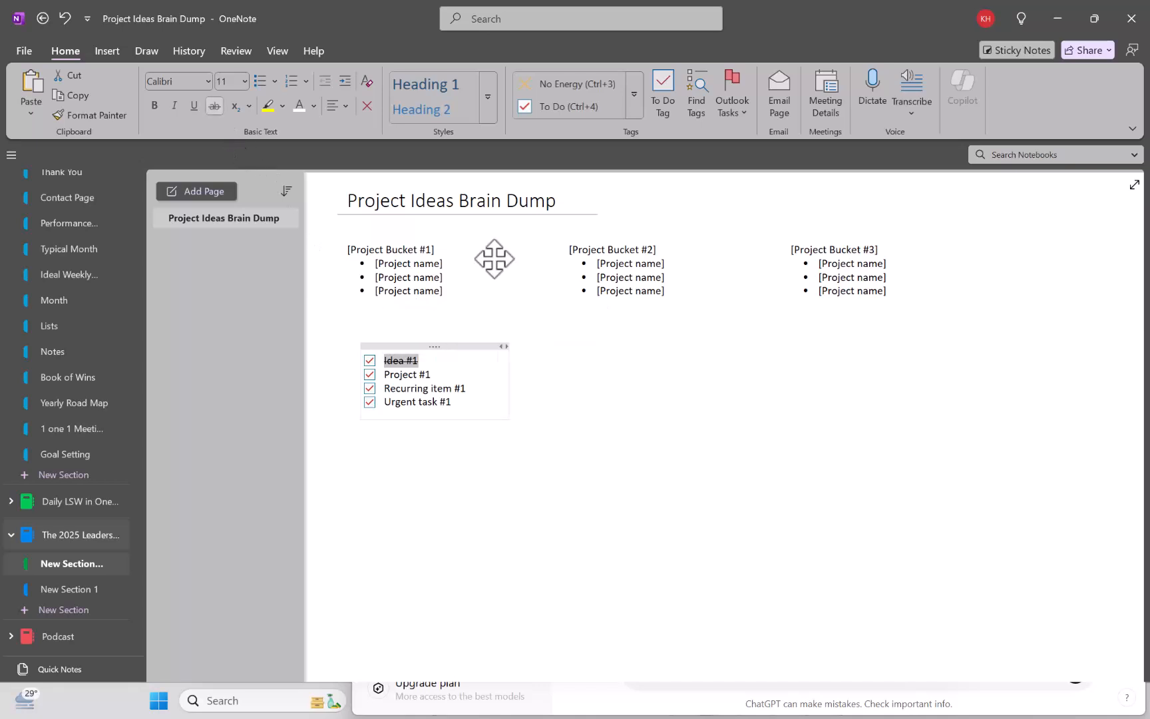
pyautogui.click(661, 443)
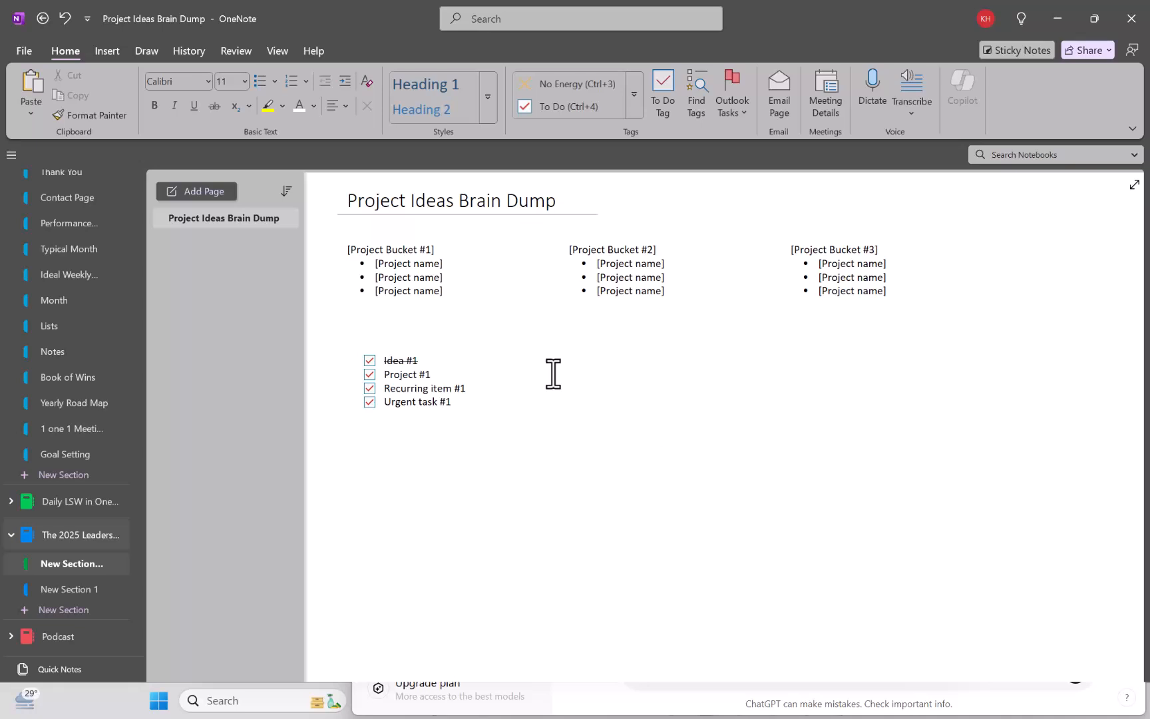
# Add the title "Urgent/Important Items" below the checklist and format it as Heading 1
pyautogui.click(374, 450)
pyautogui.write('Urgent/Importan')
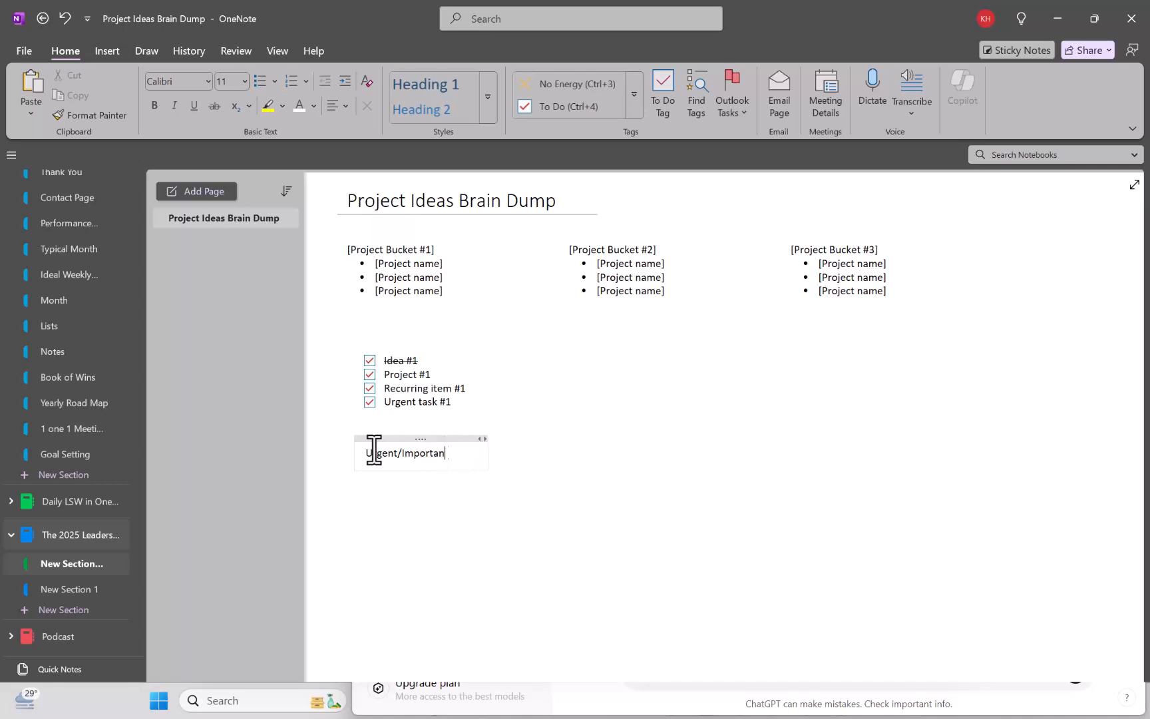
pyautogui.write('t Items')
pyautogui.moveTo(489, 454); pyautogui.dragTo(368, 453)
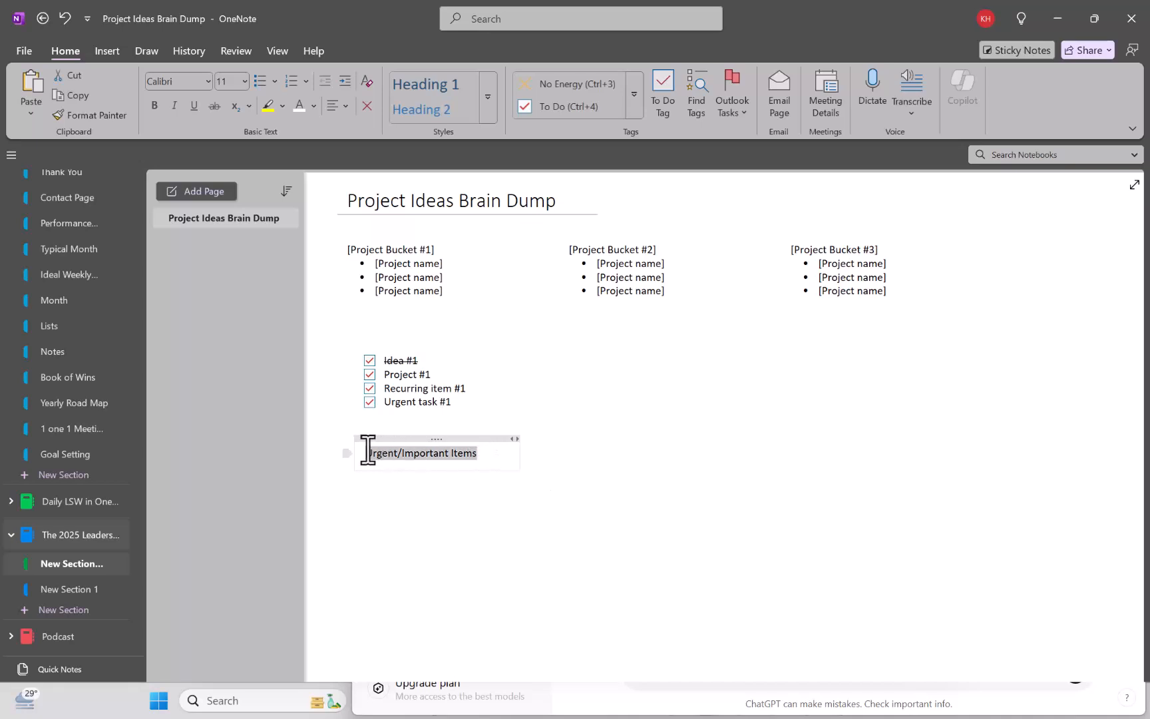
pyautogui.click(442, 83)
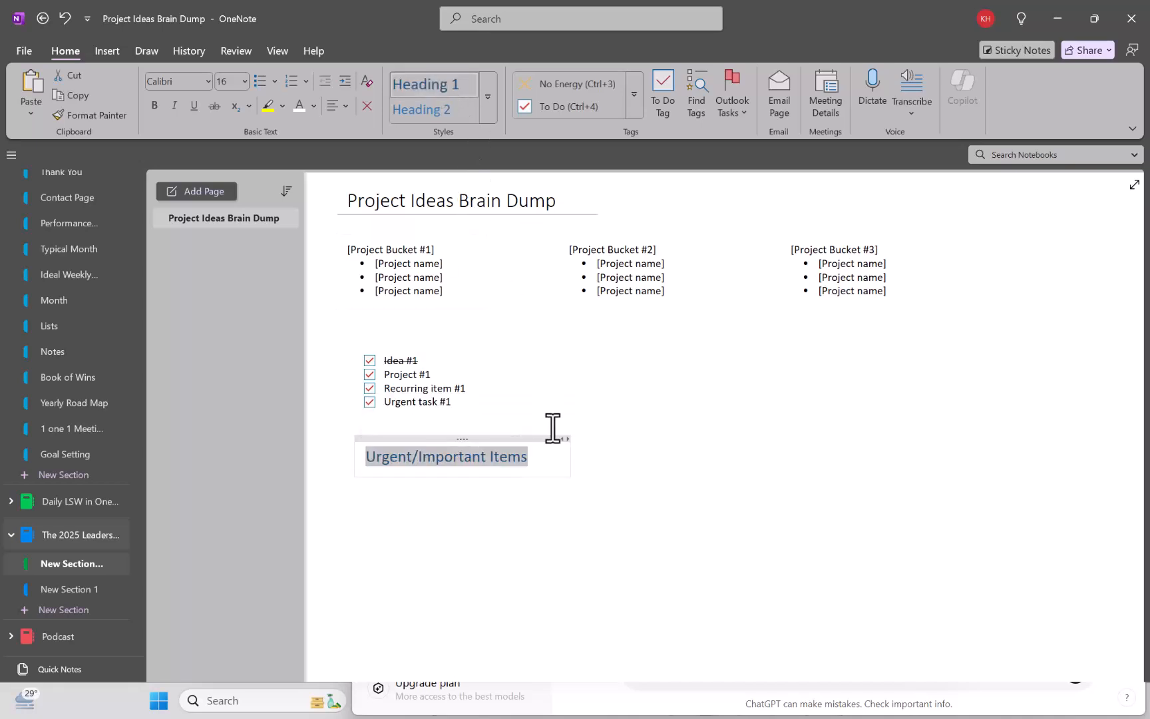
pyautogui.click(663, 471)
pyautogui.click(490, 436)
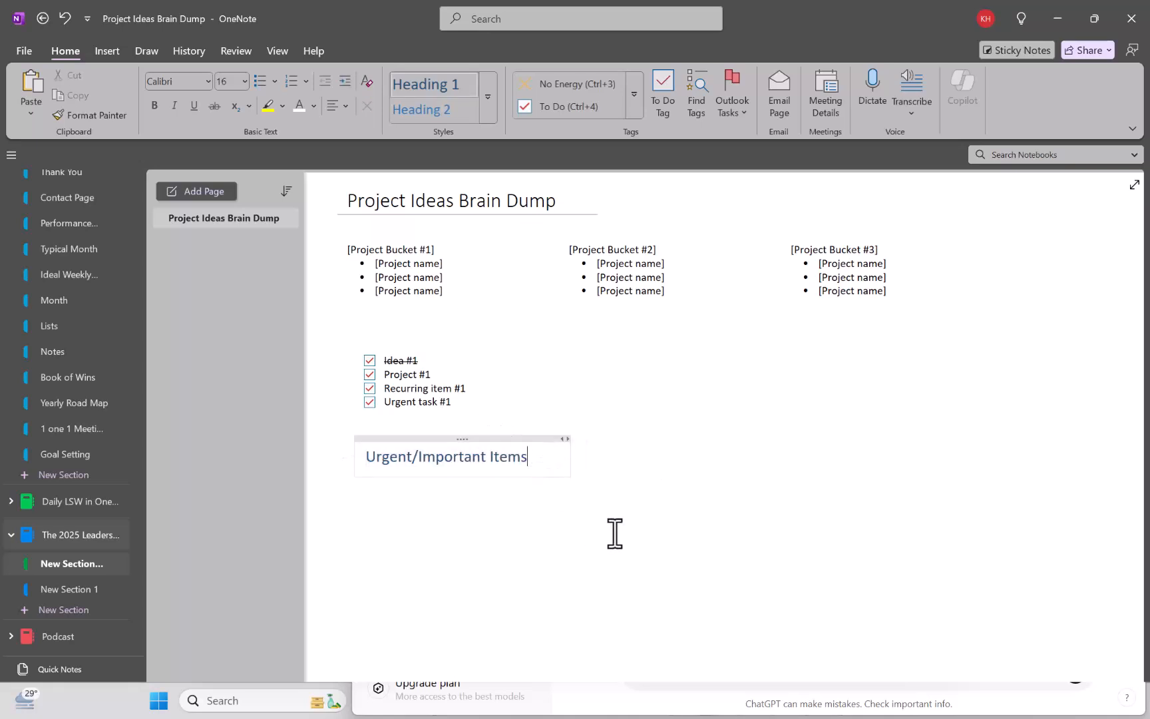
# Copy "Urgent task #1" from the checklist and paste it under the Urgent/Important Items heading
pyautogui.click(442, 401)
pyautogui.moveTo(466, 391); pyautogui.dragTo(380, 368)
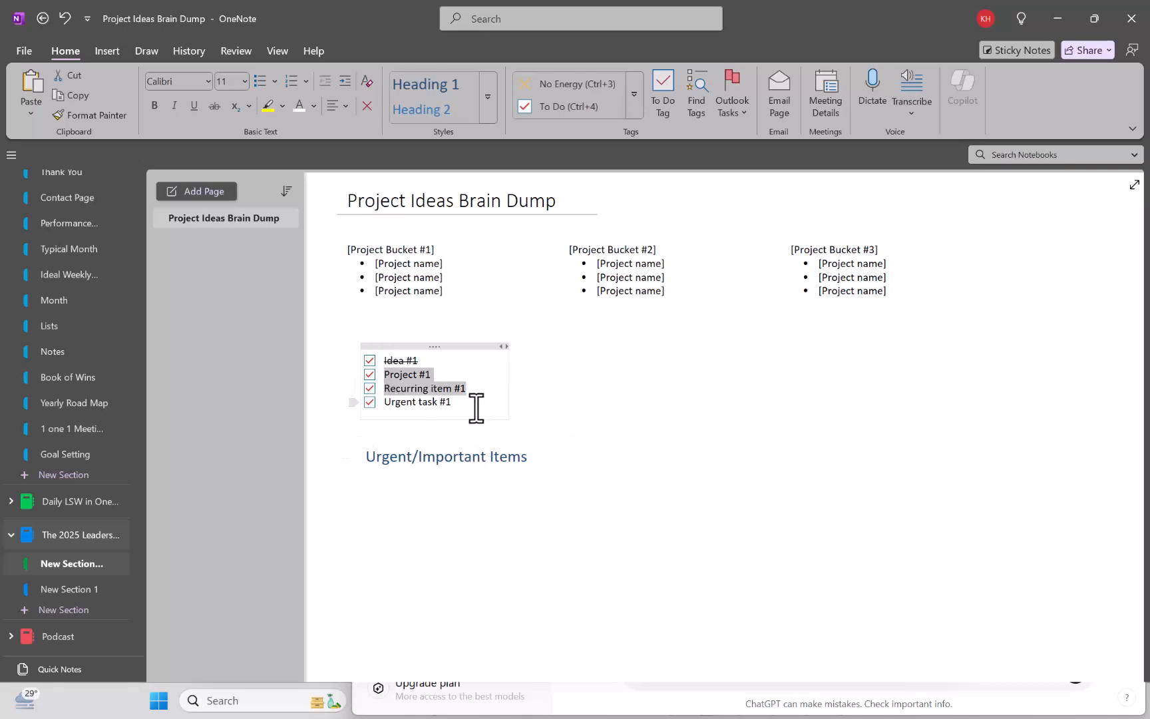
pyautogui.moveTo(475, 403); pyautogui.dragTo(387, 400)
pyautogui.hotkey('ctrl', 'c')
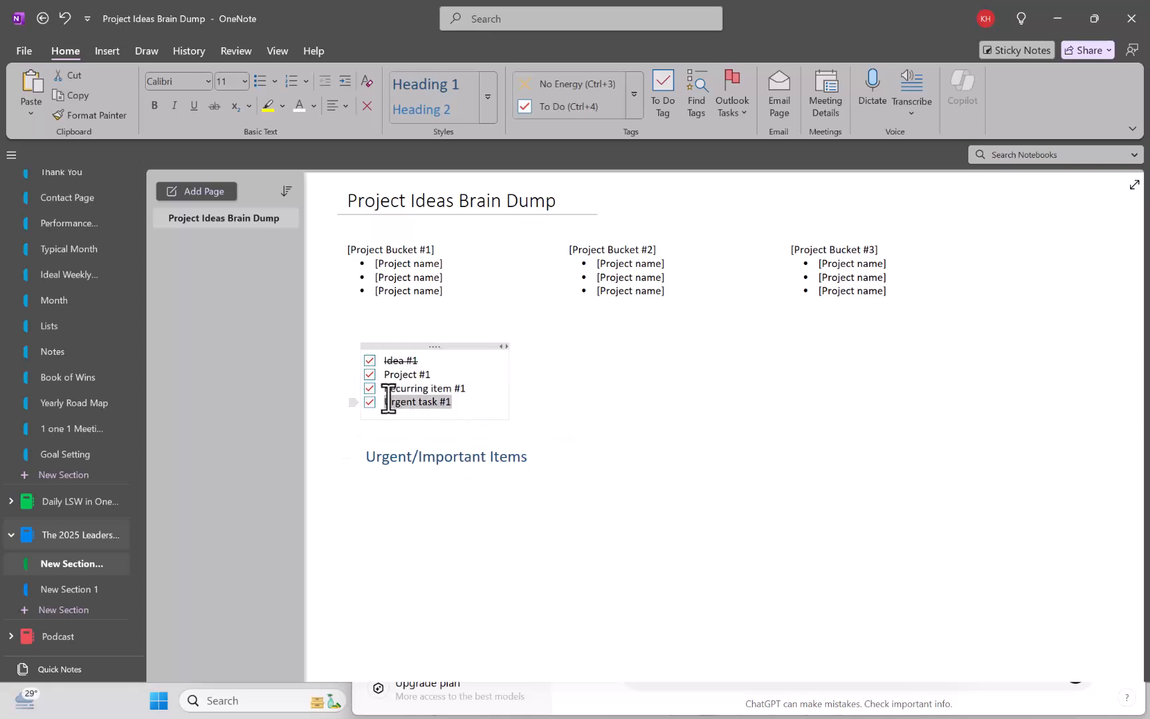
pyautogui.click(405, 488)
pyautogui.hotkey('ctrl', 'v')
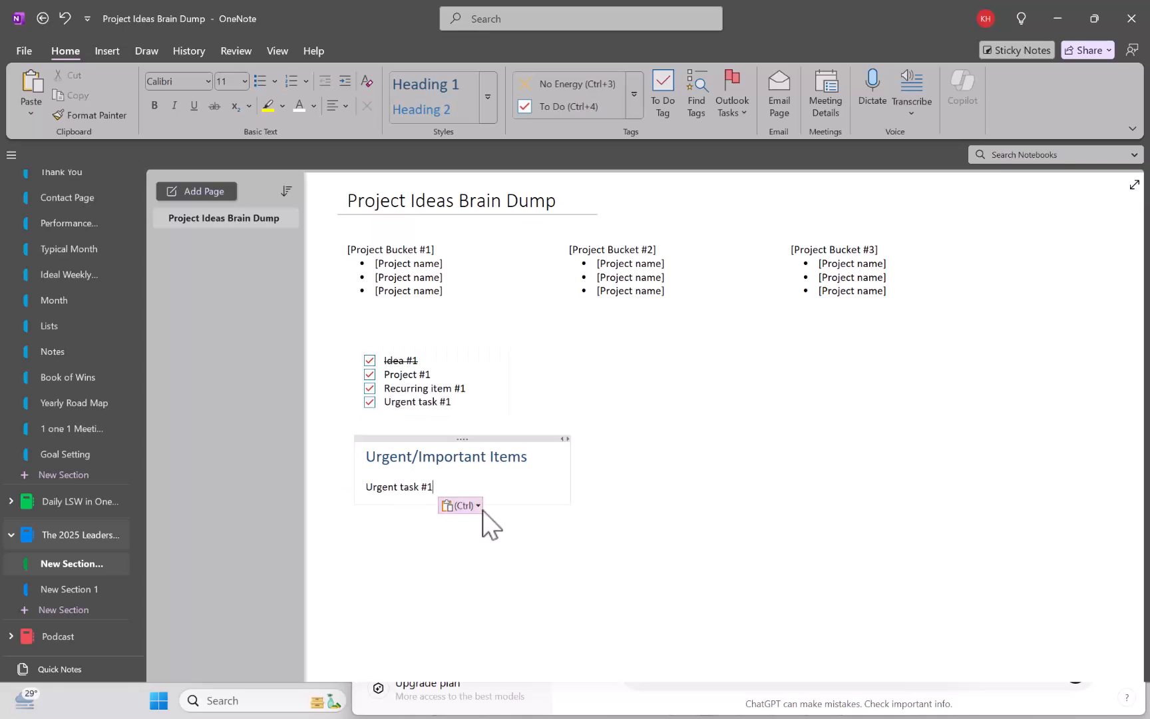
# Turn the pasted "Urgent task #1" into an indented to-do item and shift its note container slightly down
pyautogui.click(533, 105)
pyautogui.click(346, 81)
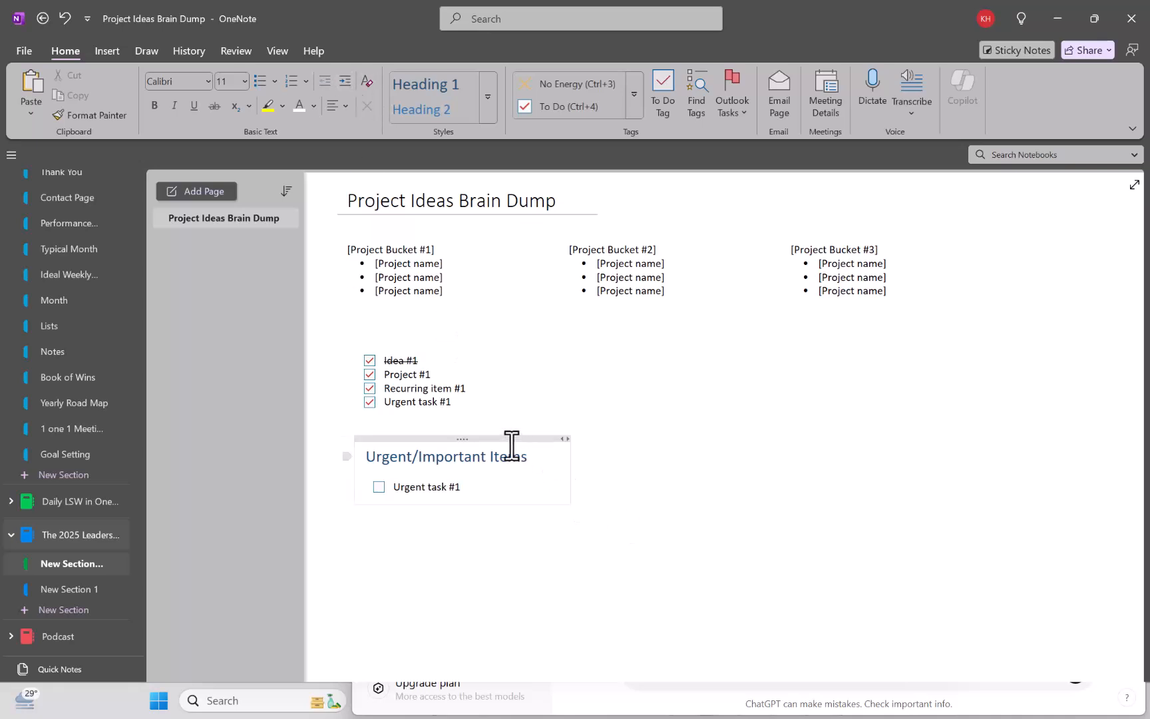
pyautogui.moveTo(513, 438); pyautogui.dragTo(511, 457)
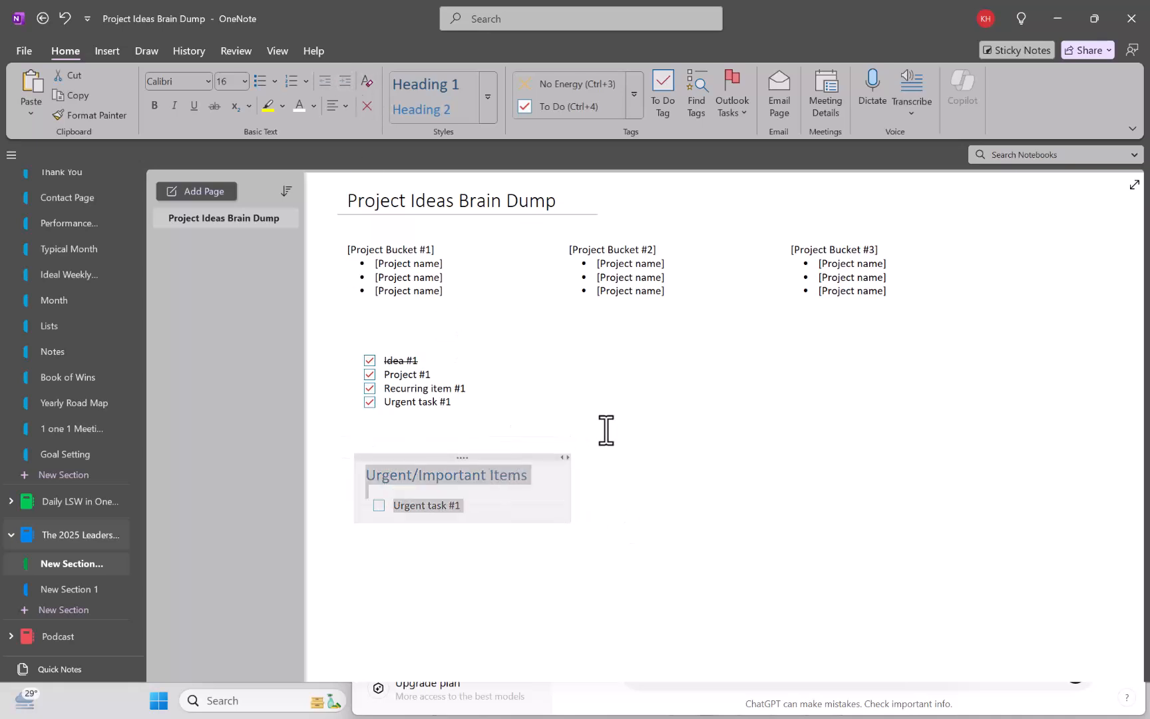
# Add a new note titled "To Delegate" beside the Urgent/Important Items note
pyautogui.click(615, 466)
pyautogui.write('Del')
pyautogui.press('BackSpace')
pyautogui.press('BackSpace')
pyautogui.press('BackSpace')
pyautogui.write('To Delegate')
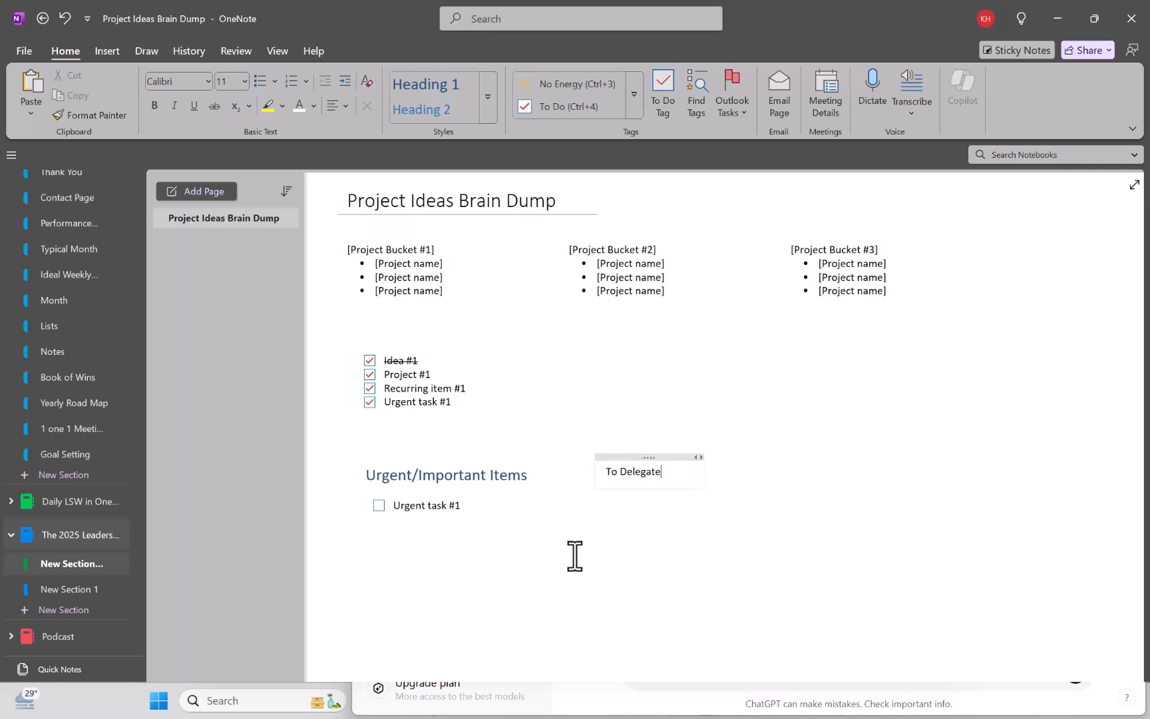
pyautogui.click(551, 564)
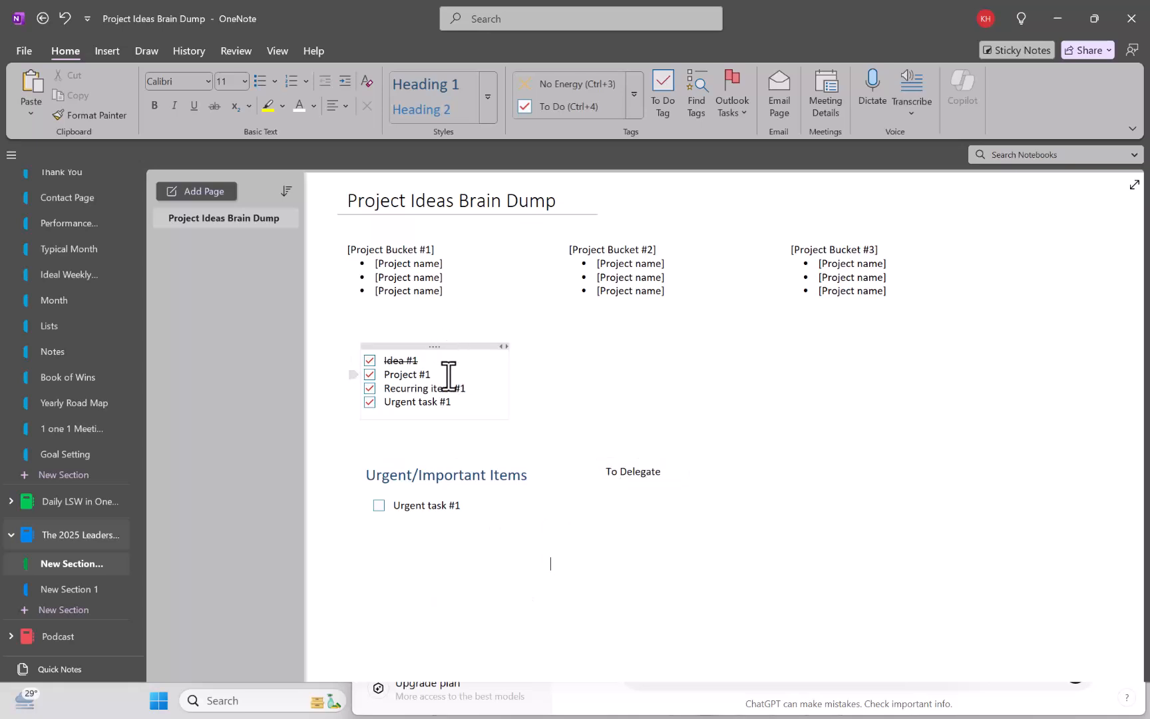
# Copy "Project #1" from the checklist under "To Delegate" and format the "To Delegate" title as Heading 2
pyautogui.moveTo(448, 376); pyautogui.dragTo(385, 374)
pyautogui.hotkey('ctrl', 'c')
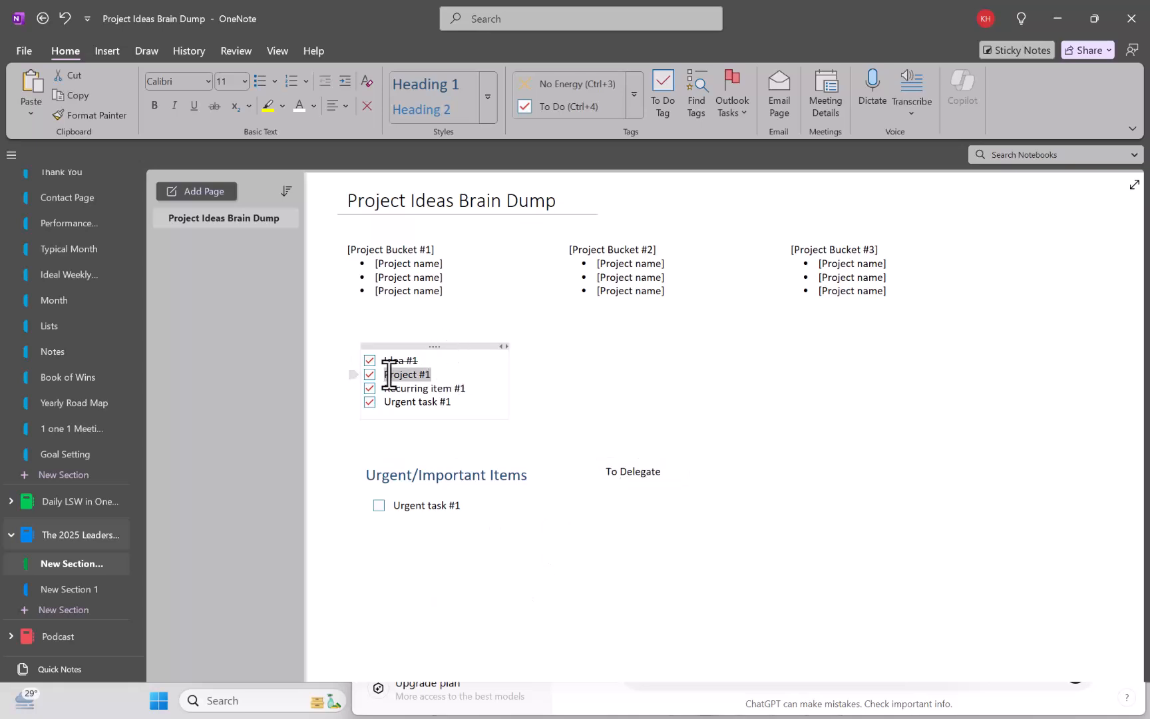
pyautogui.click(637, 506)
pyautogui.hotkey('ctrl', 'v')
pyautogui.moveTo(675, 473); pyautogui.dragTo(578, 456)
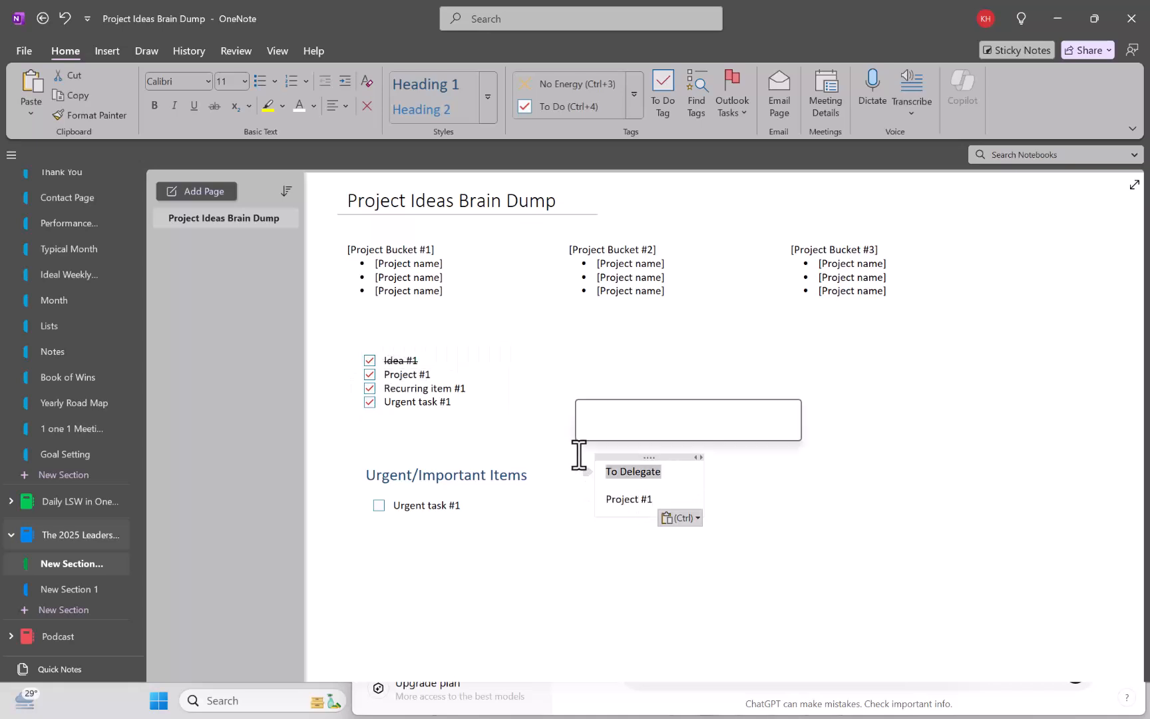
pyautogui.click(441, 109)
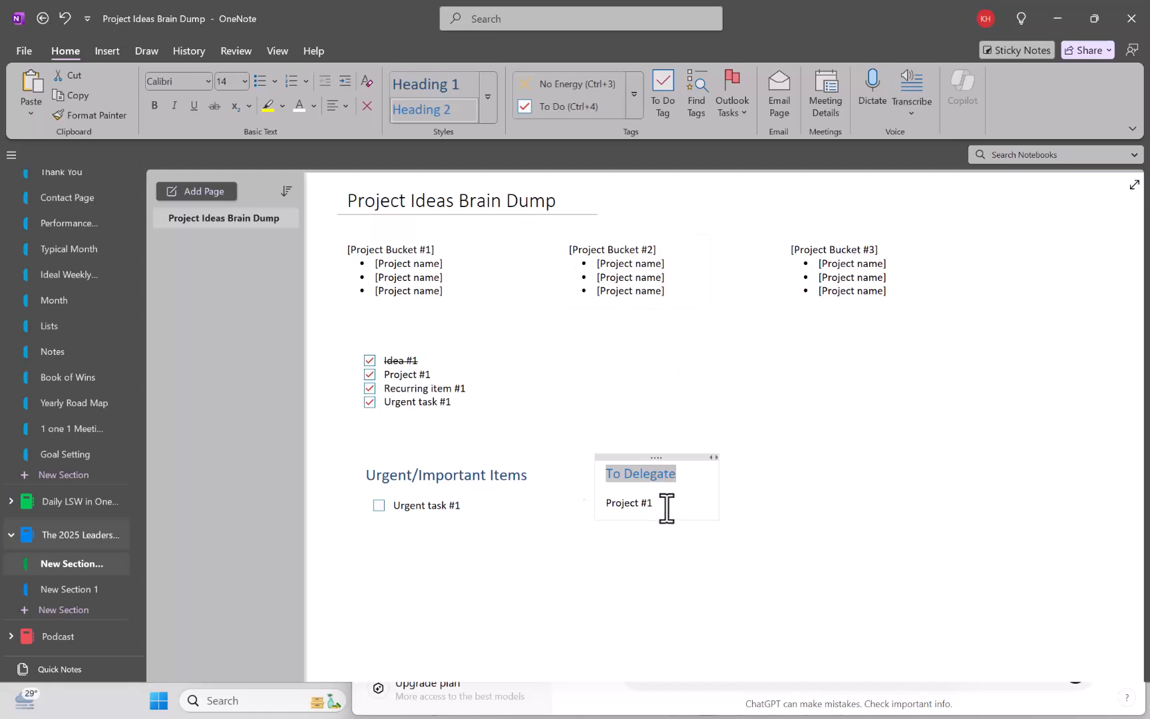
# Turn the pasted "Project #1" under To Delegate into an indented to-do item
pyautogui.moveTo(660, 506); pyautogui.dragTo(599, 504)
pyautogui.click(529, 108)
pyautogui.click(790, 584)
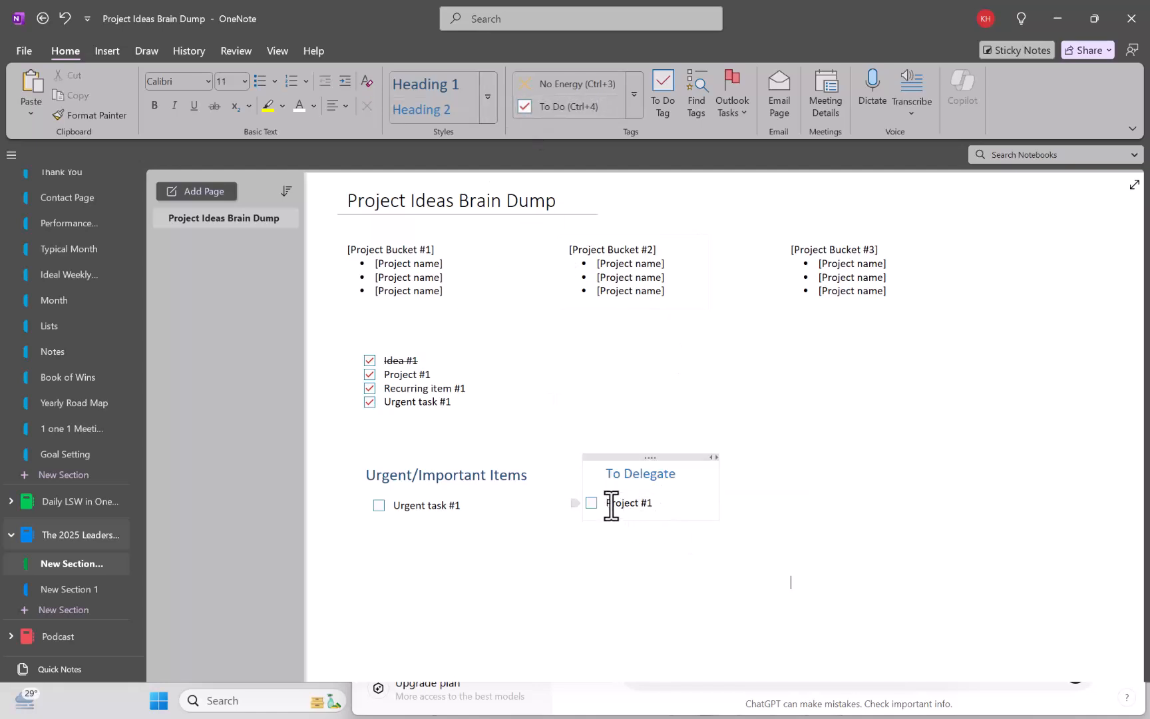
pyautogui.click(341, 82)
pyautogui.click(865, 563)
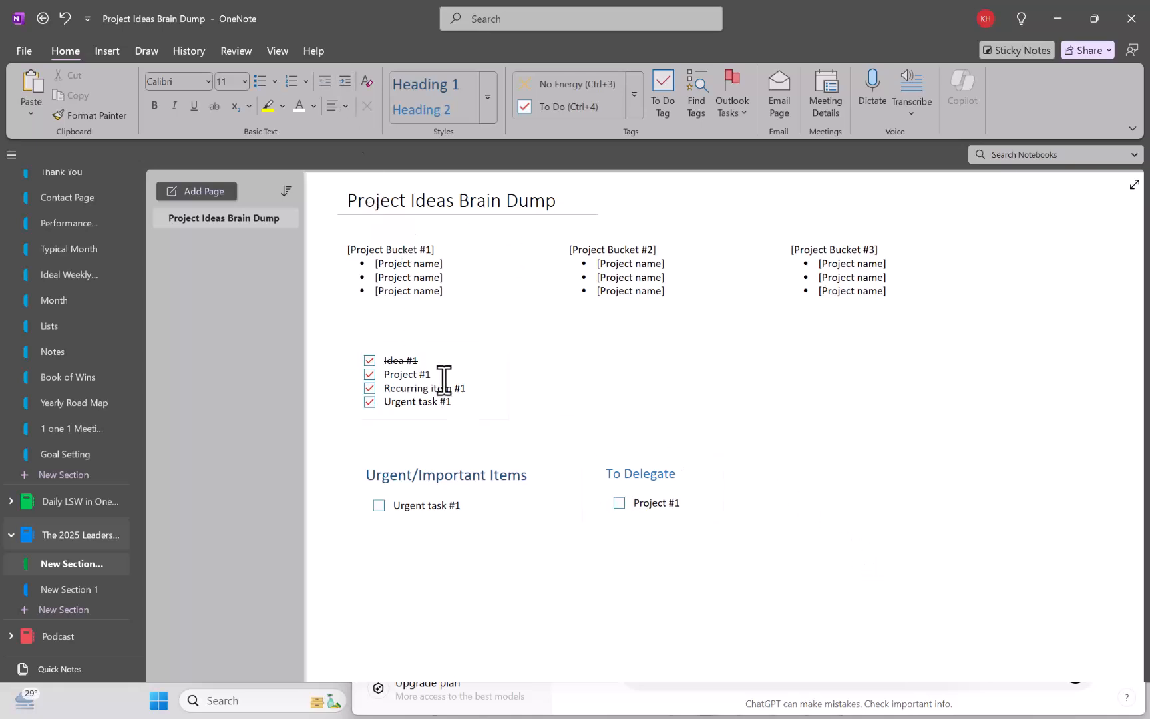
# Delete the "Urgent task #1" and "Project #1" texts from the brain-dump checklist
pyautogui.moveTo(450, 400); pyautogui.dragTo(388, 402)
pyautogui.press('BackSpace')
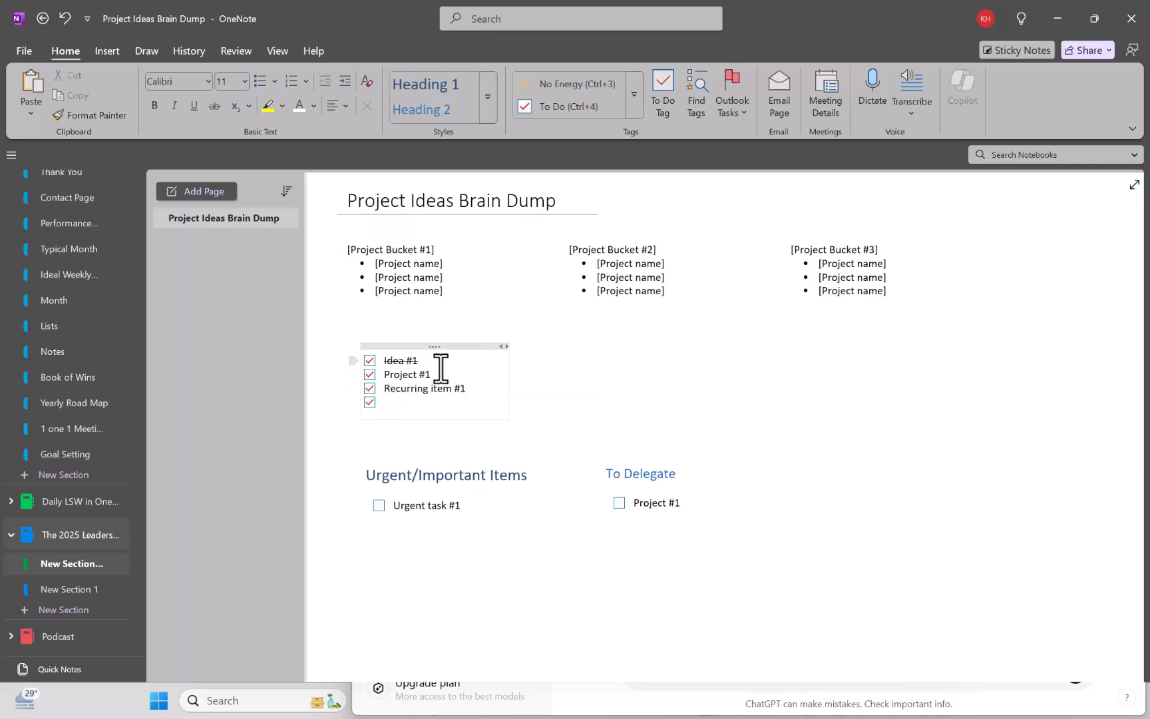
pyautogui.moveTo(433, 375); pyautogui.dragTo(382, 377)
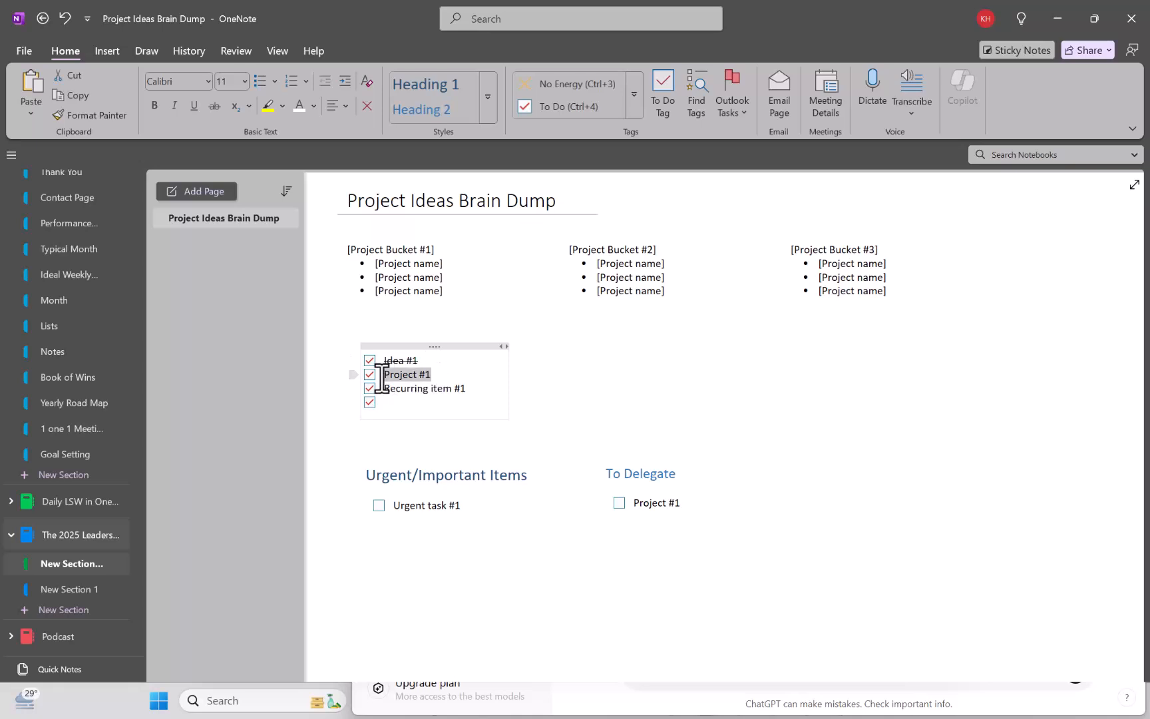
pyautogui.press('BackSpace')
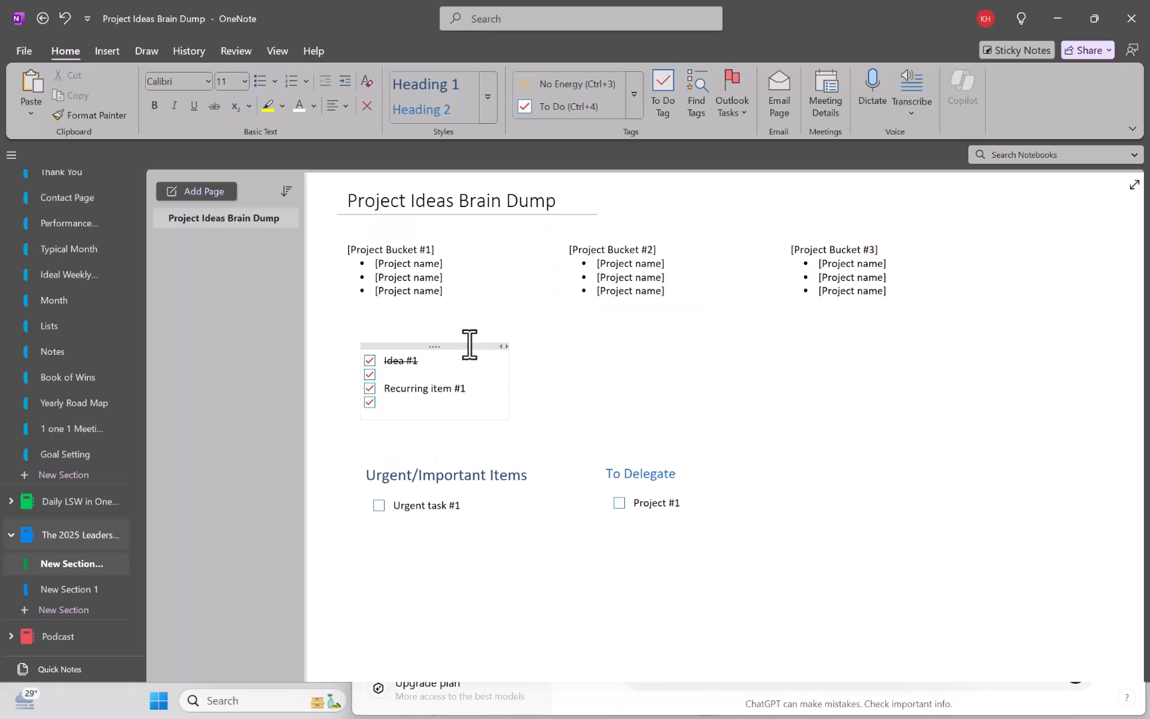
# Move the checklist out of the way and shift the Urgent/Important Items and To Delegate notes up beneath the project buckets
pyautogui.moveTo(465, 347); pyautogui.dragTo(909, 476)
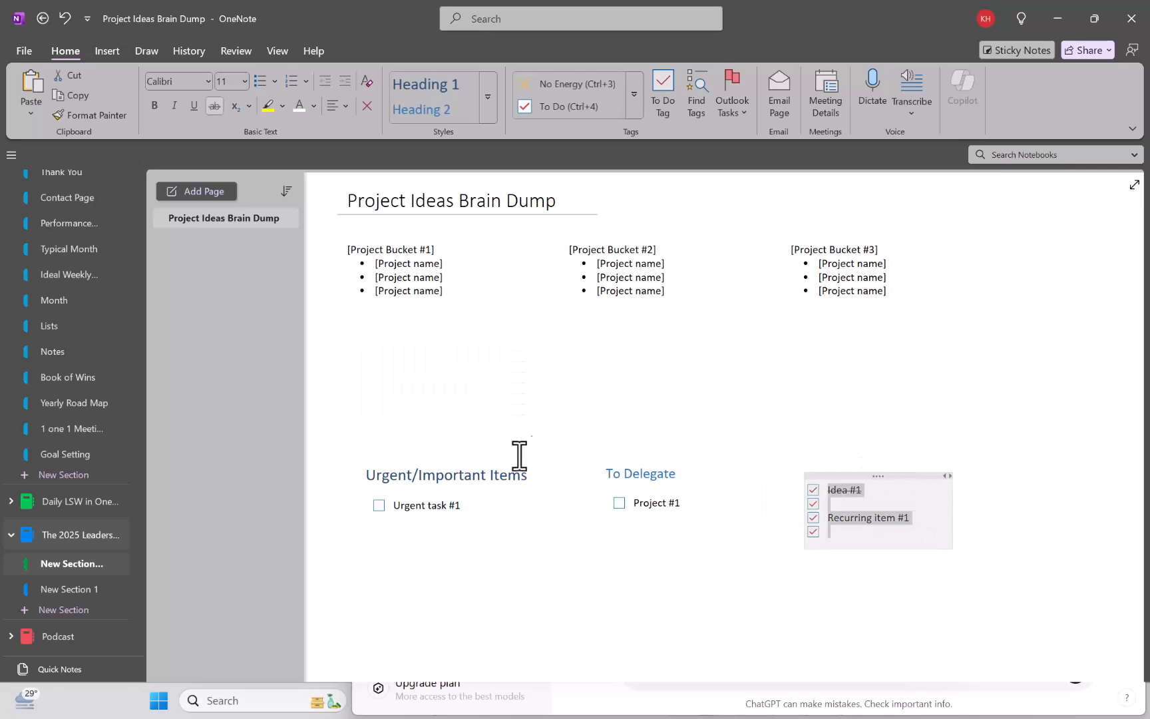
pyautogui.moveTo(490, 456); pyautogui.dragTo(486, 321)
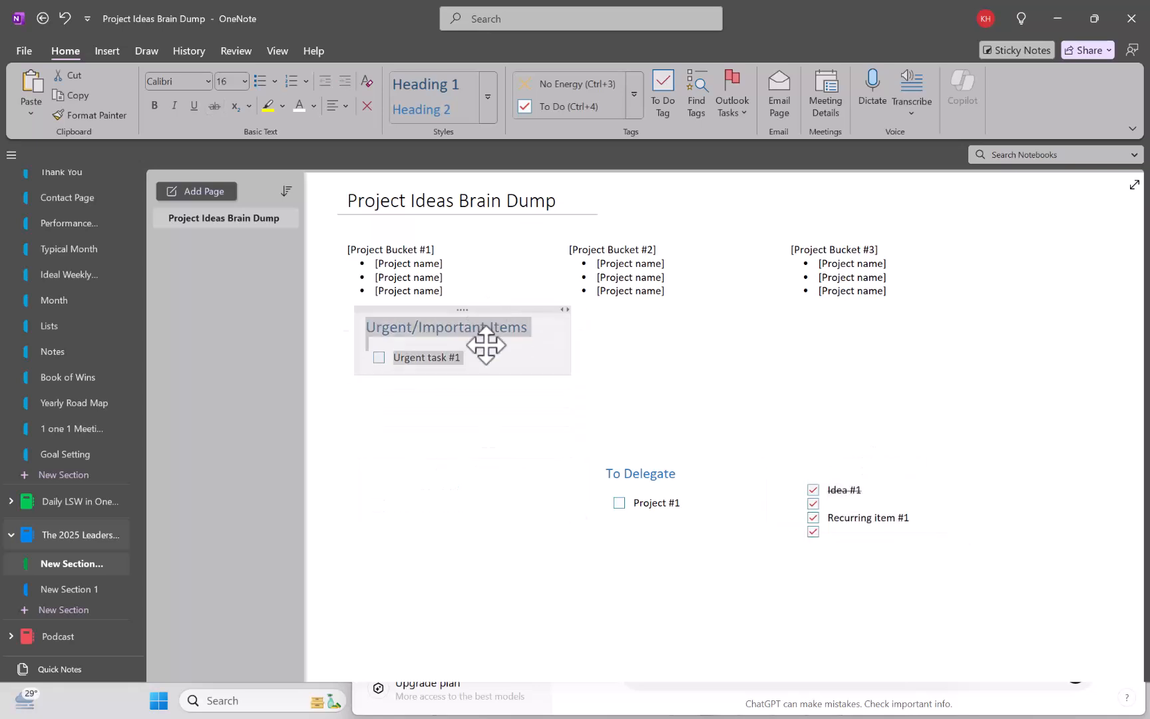
pyautogui.click(478, 452)
pyautogui.moveTo(644, 454); pyautogui.dragTo(762, 326)
pyautogui.click(903, 397)
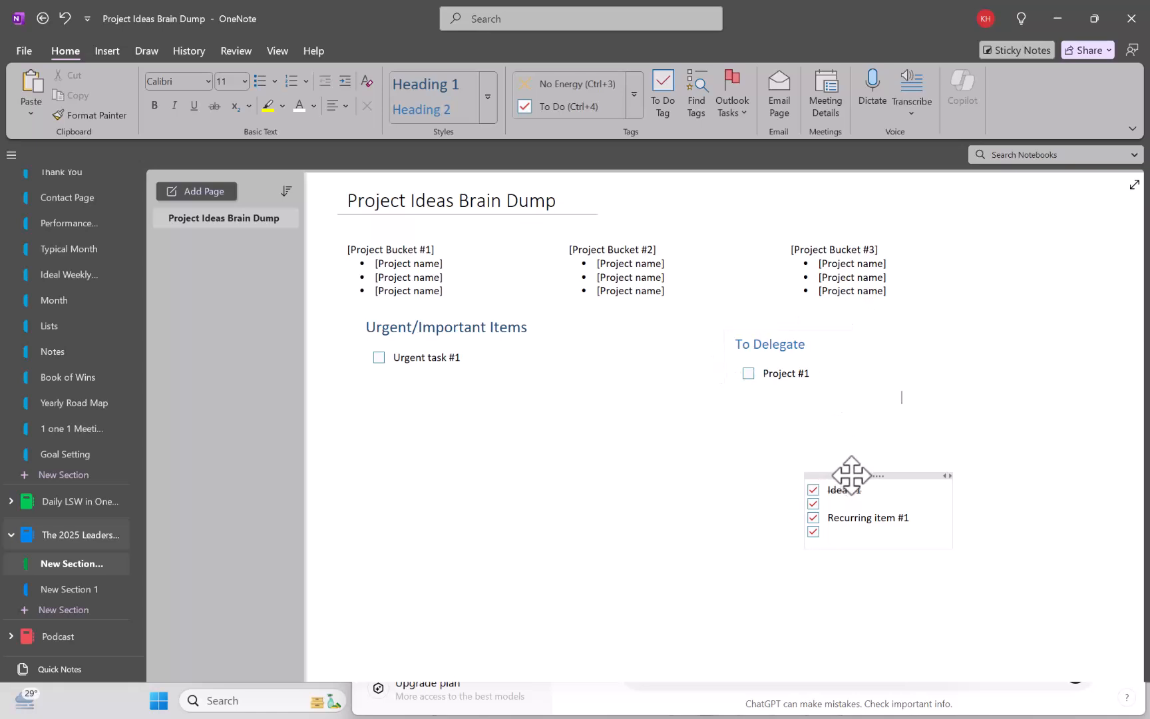
# Move the checklist back below Urgent/Important Items, leaving room for another note between them
pyautogui.moveTo(851, 475)
pyautogui.mouseDown()
pyautogui.moveTo(544, 462)
pyautogui.moveTo(374, 474)
pyautogui.mouseUp()
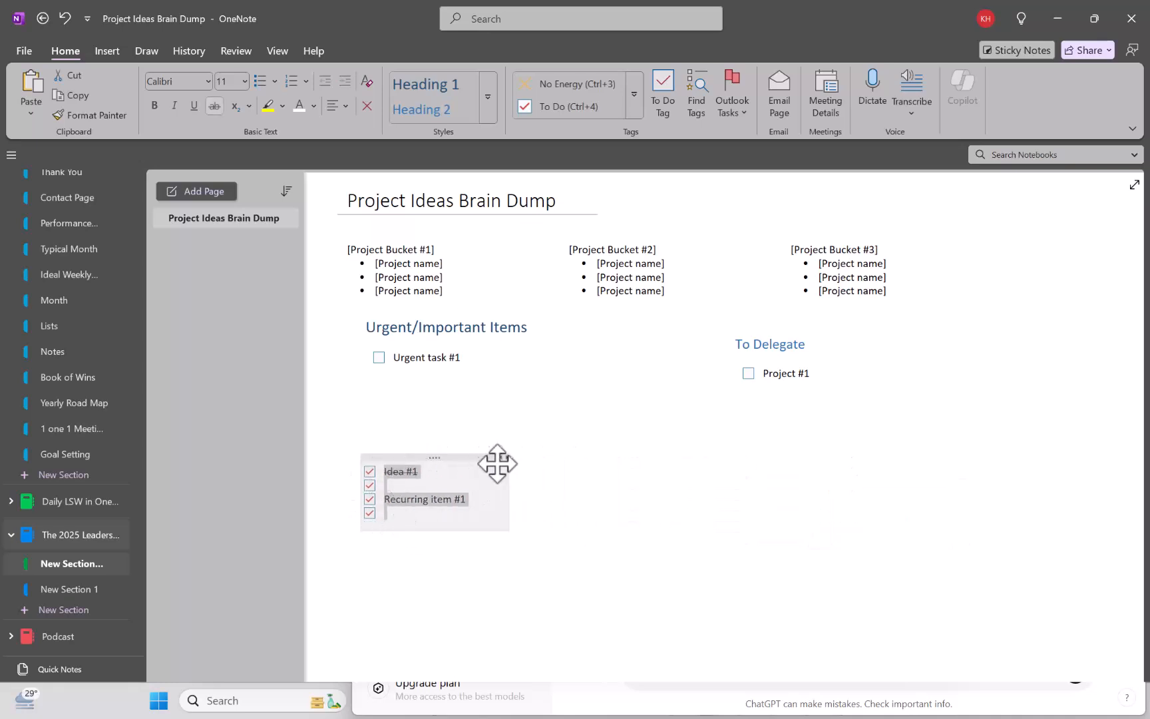
pyautogui.click(513, 477)
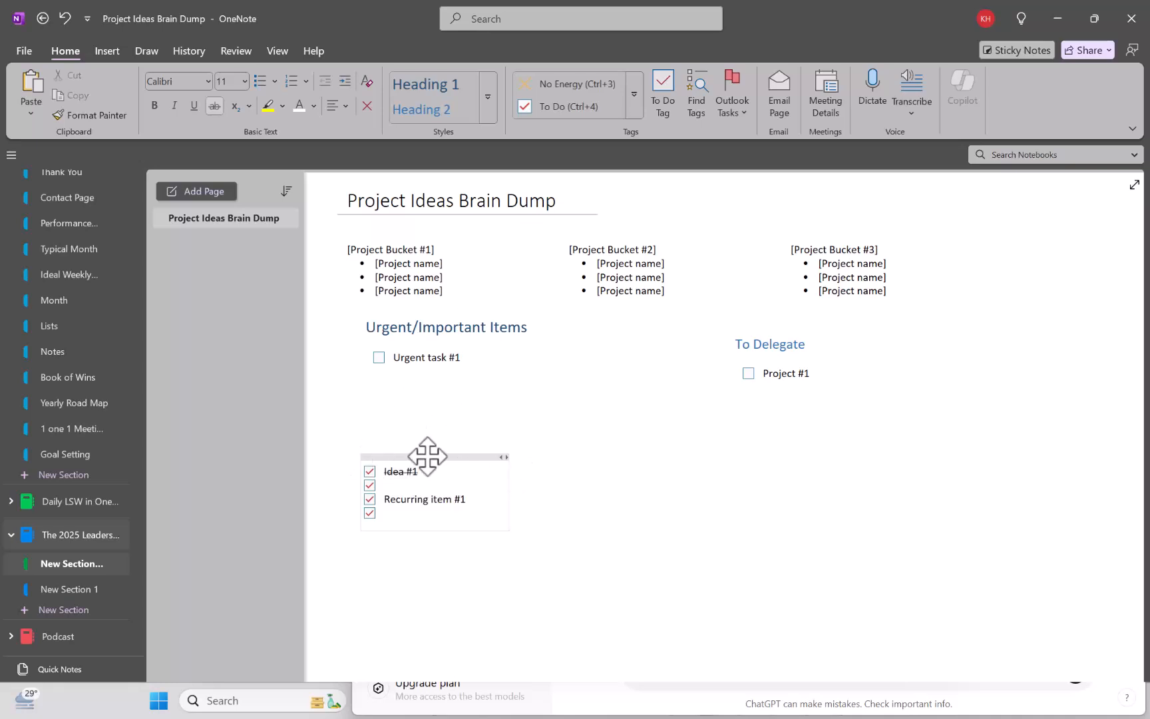
pyautogui.moveTo(427, 457); pyautogui.dragTo(427, 493)
# Add a note titled "Daily/Recurring" just above the checklist
pyautogui.click(384, 452)
pyautogui.write('Daily')
pyautogui.press('BackSpace')
pyautogui.write('/Recurring')
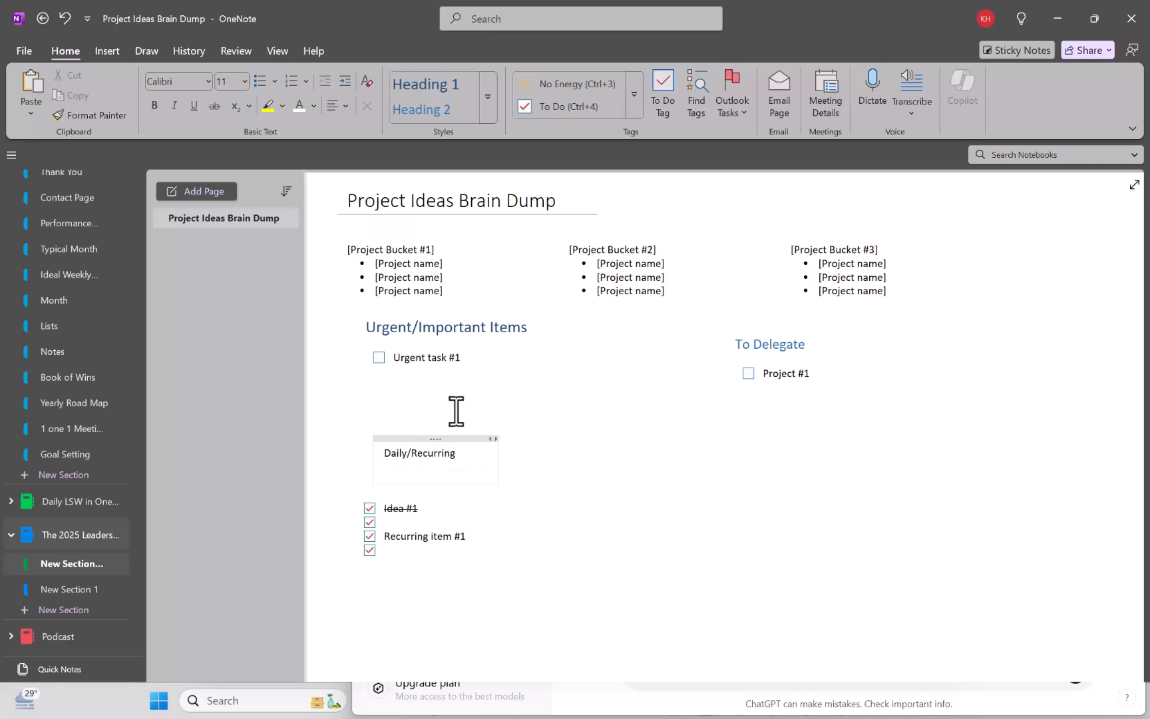
# Copy "Recurring item #1" from the checklist to the line under the Daily/Recurring title
pyautogui.moveTo(483, 544); pyautogui.dragTo(374, 532)
pyautogui.hotkey('ctrl', 'c')
pyautogui.click(436, 465)
pyautogui.hotkey('ctrl', 'v')
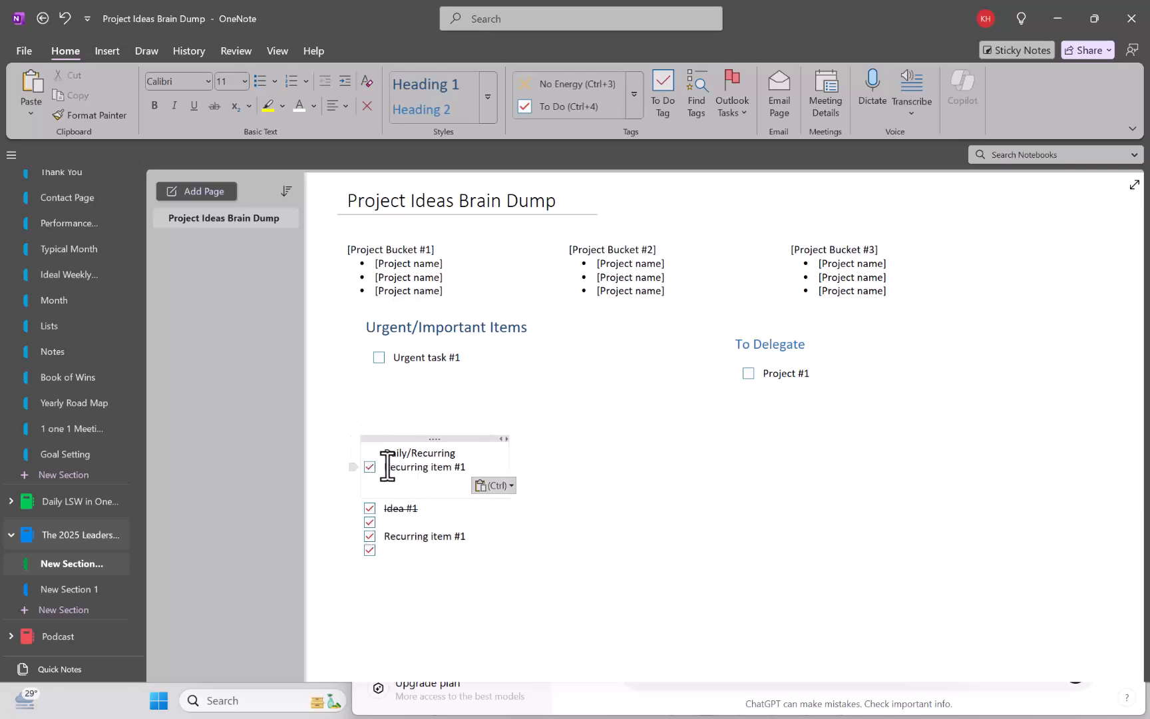
# Indent and uncheck the pasted recurring item, append "- Daily" to it, and widen its note container
pyautogui.click(345, 78)
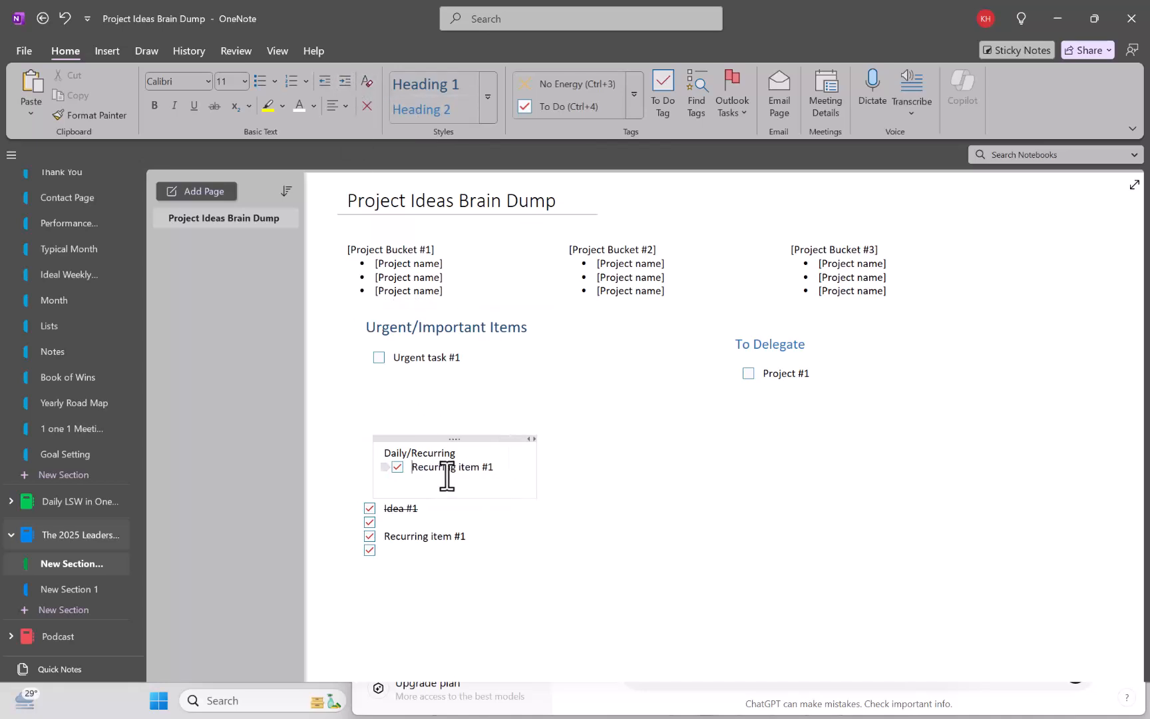
pyautogui.moveTo(536, 468); pyautogui.dragTo(772, 466)
pyautogui.click(397, 467)
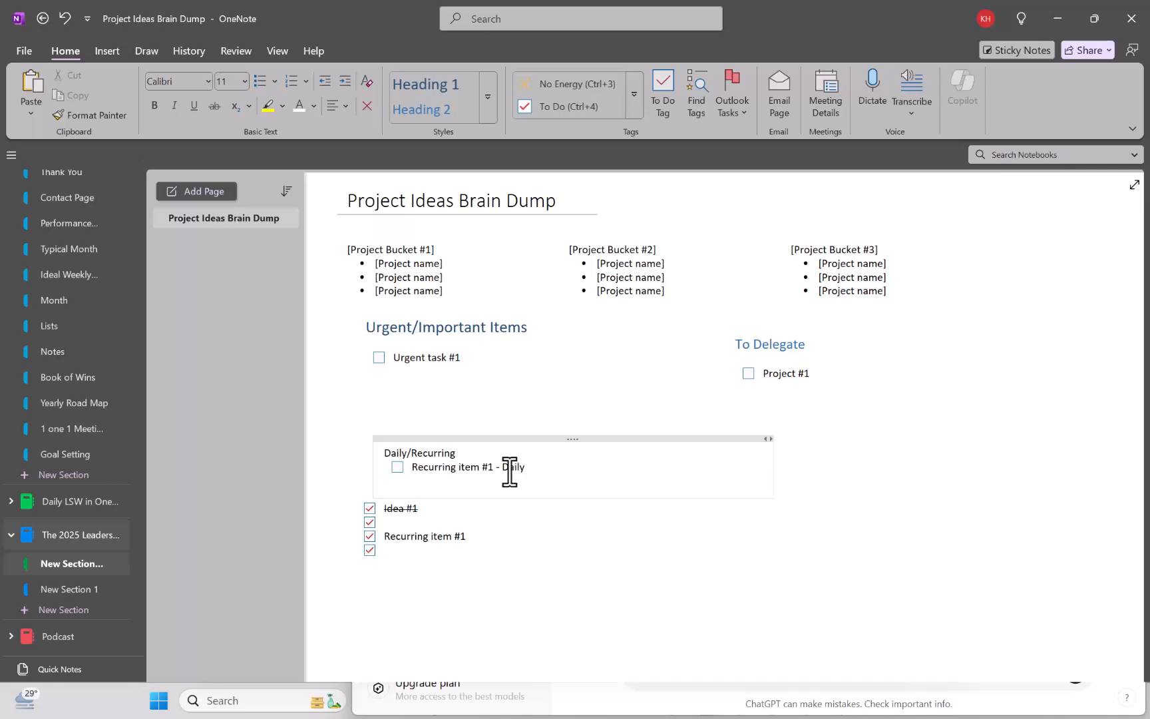
# Insert a dash-bulleted "Daily" line directly under the Daily/Recurring title
pyautogui.click(462, 454)
pyautogui.press('Return')
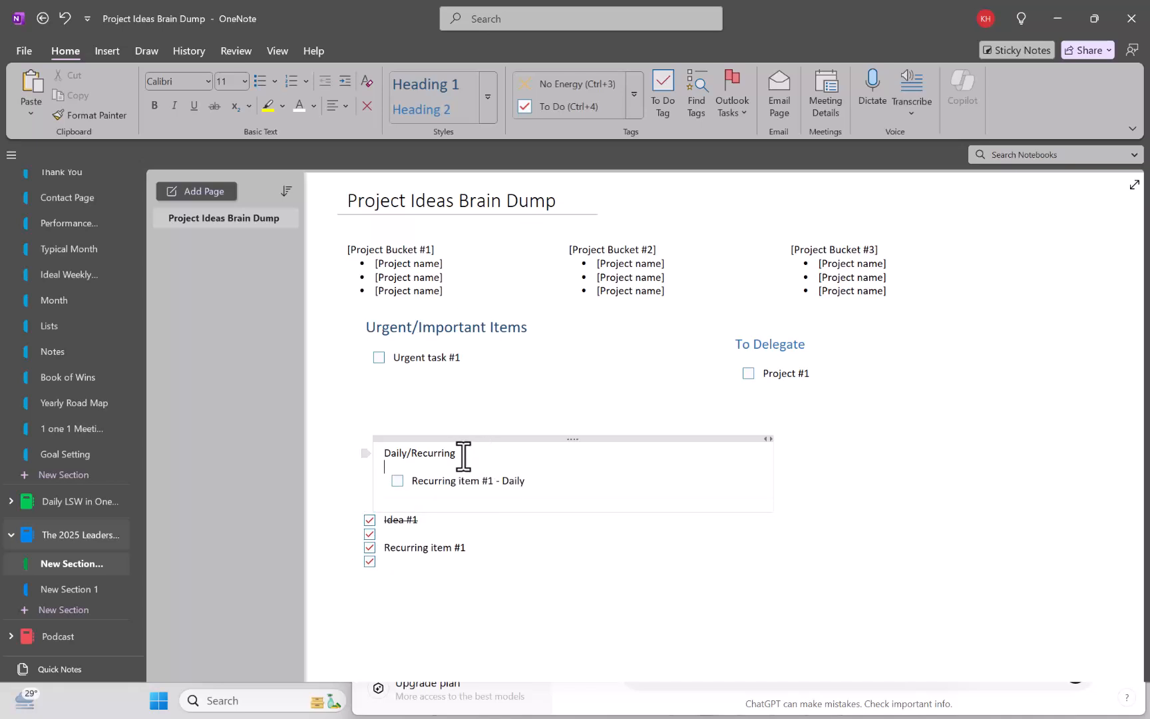
pyautogui.write('- Daily')
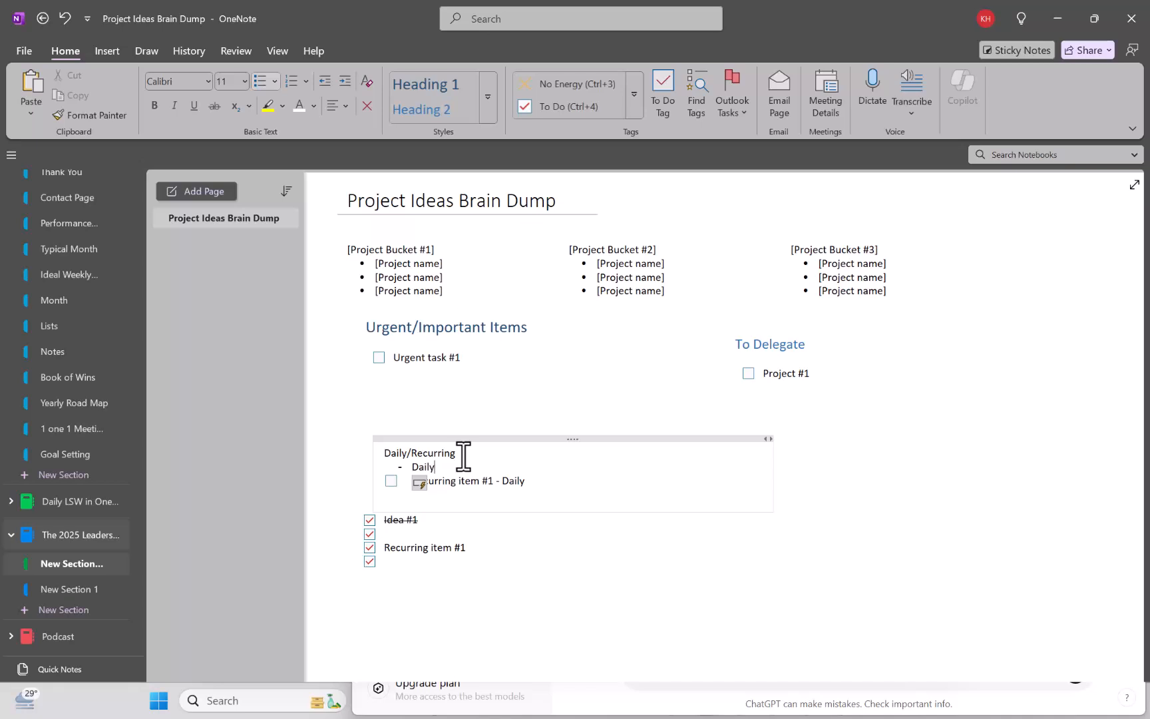
# Nest the recurring item under Daily without its "- Daily" suffix and add an empty to-do item below it
pyautogui.click(467, 484)
pyautogui.click(344, 81)
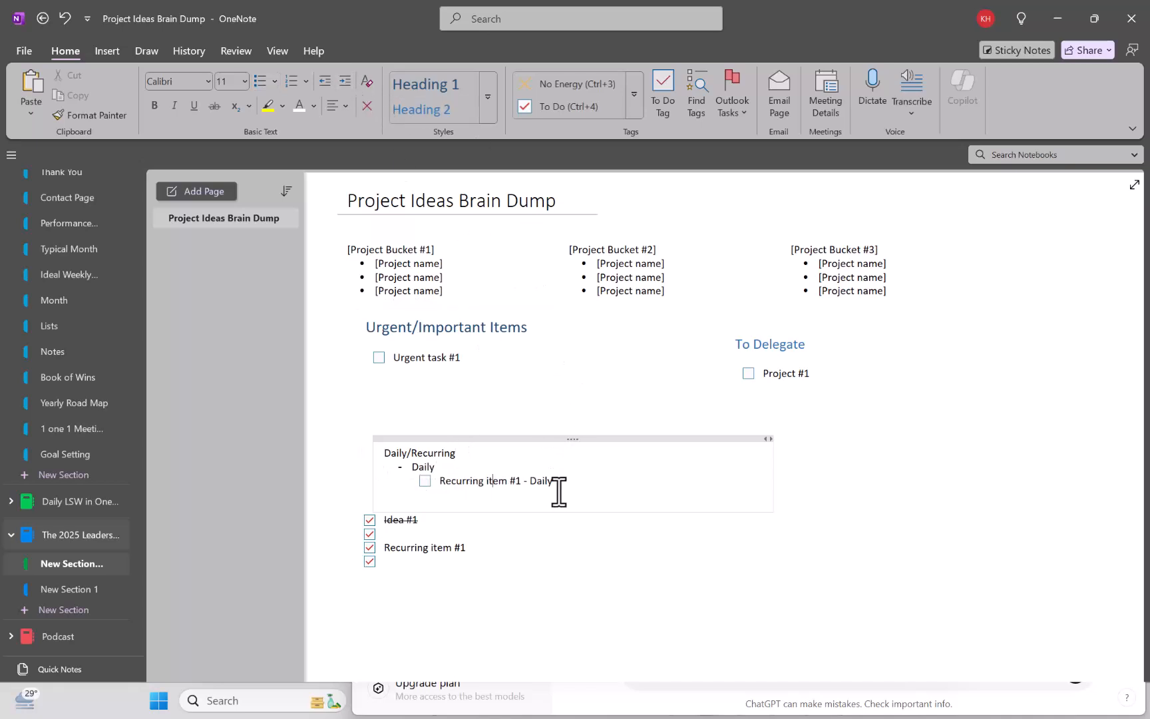
pyautogui.press('Return')
pyautogui.press('Return')
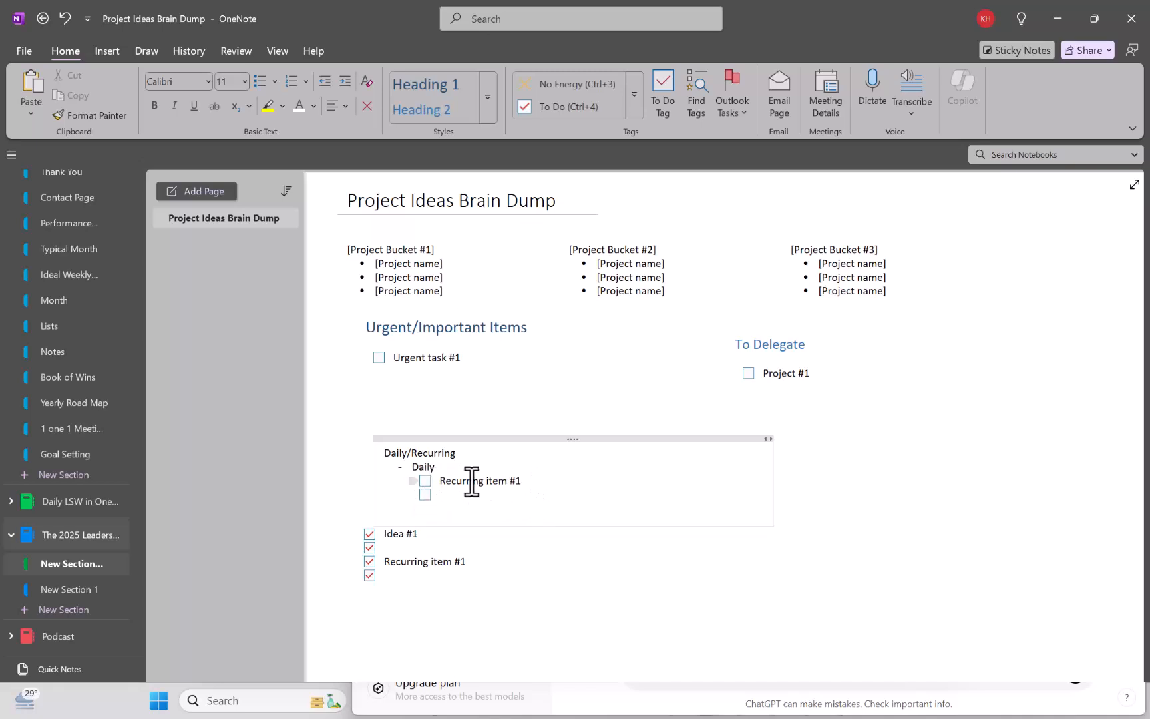
# Check off "Recurring item #1" under Daily and strike through its text
pyautogui.click(426, 481)
pyautogui.moveTo(529, 486); pyautogui.dragTo(443, 480)
pyautogui.click(217, 107)
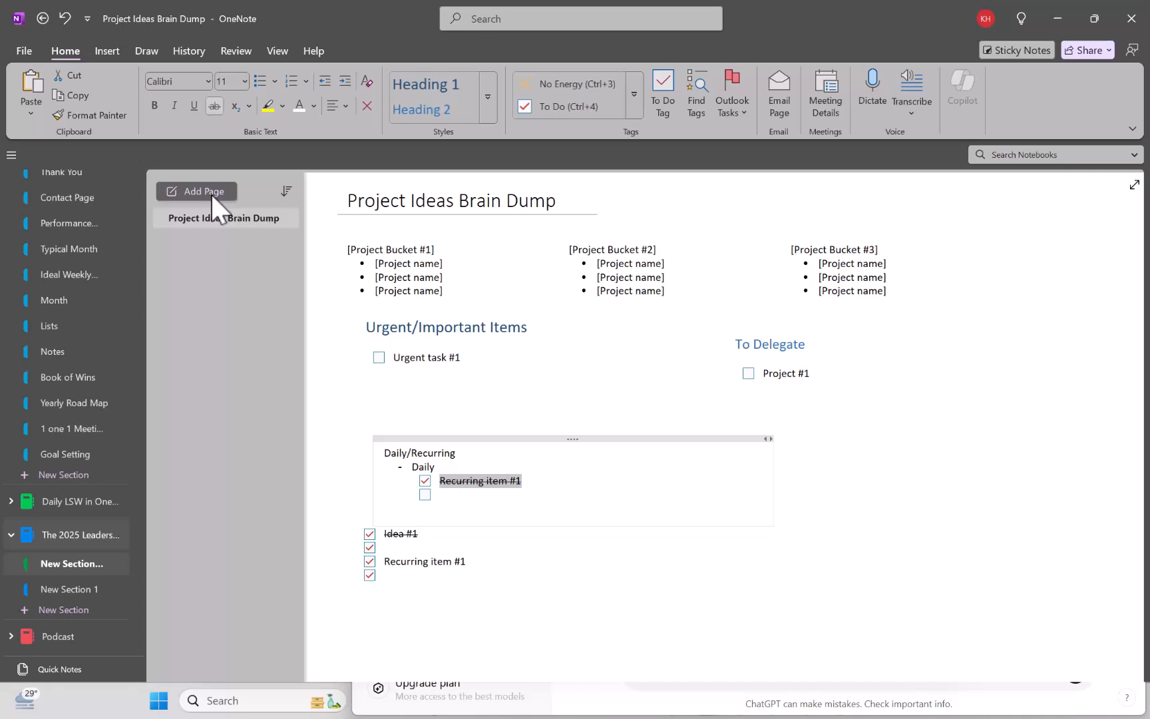
pyautogui.click(776, 578)
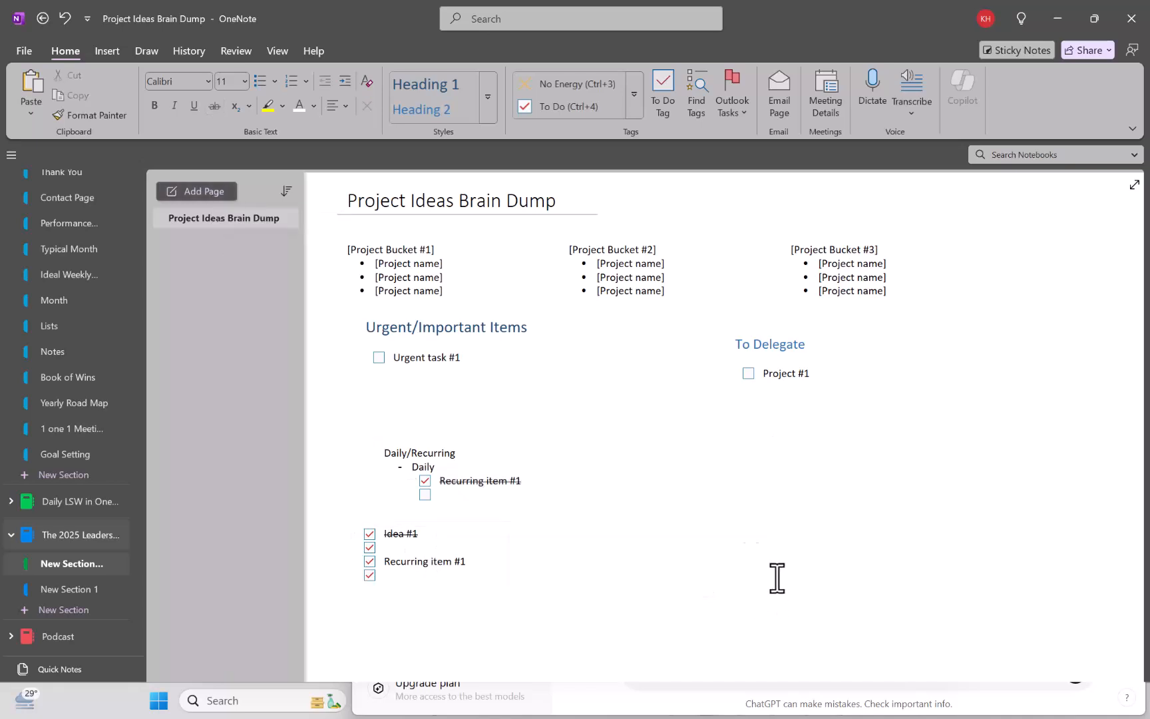
# Move the Daily/Recurring note to the right of the checklist
pyautogui.moveTo(542, 439); pyautogui.dragTo(748, 518)
pyautogui.click(547, 429)
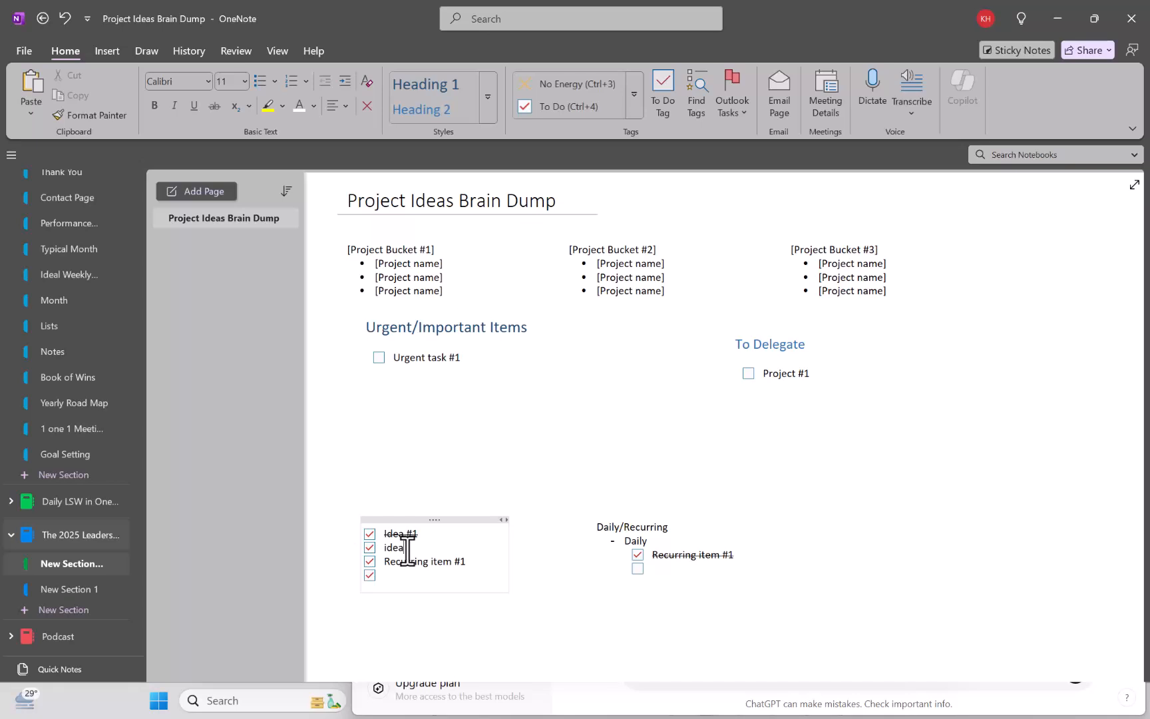
# Fill the checklist with three "Ideas" items between "Idea #1" and "Recurring item #1"
pyautogui.press('Return')
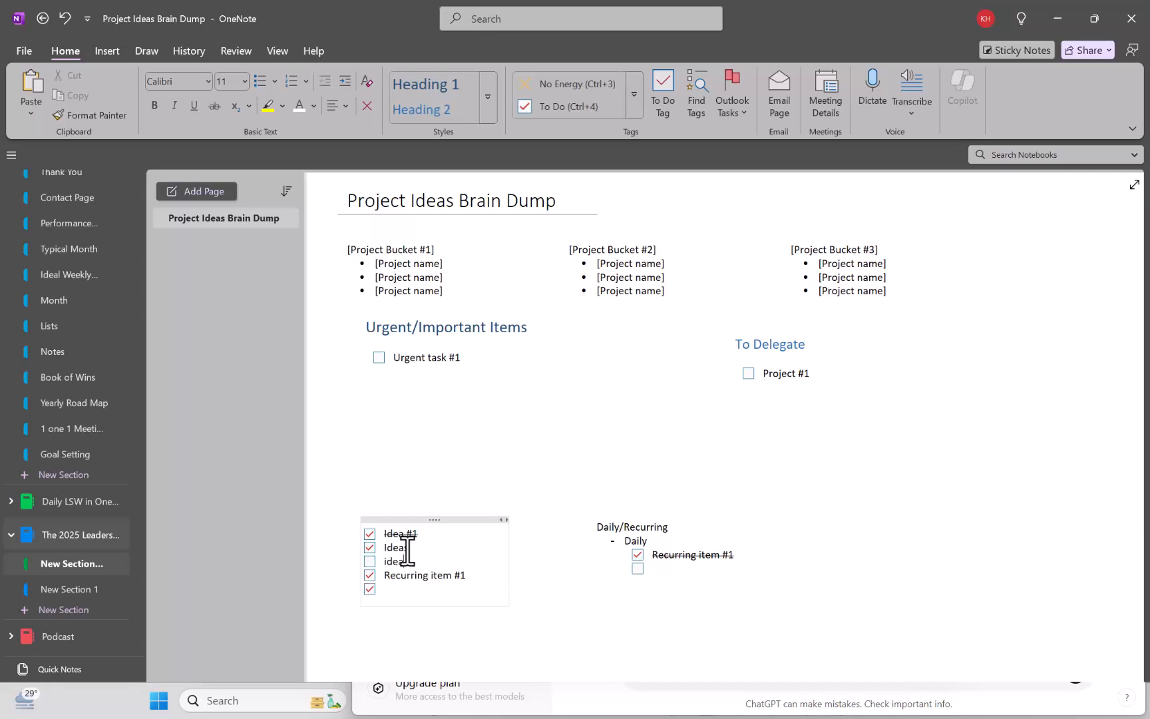
pyautogui.write('idea')
pyautogui.press('Return')
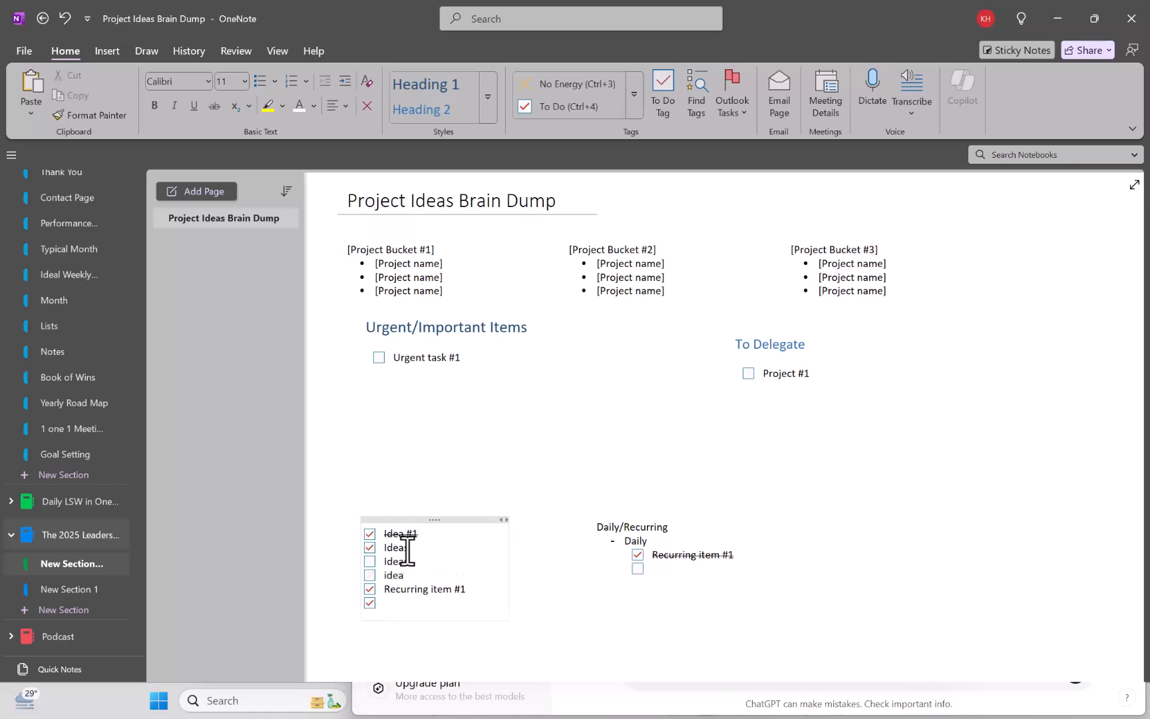
pyautogui.press('Return')
pyautogui.press('BackSpace')
pyautogui.press('BackSpace')
pyautogui.click(400, 454)
pyautogui.moveTo(429, 546); pyautogui.dragTo(373, 531)
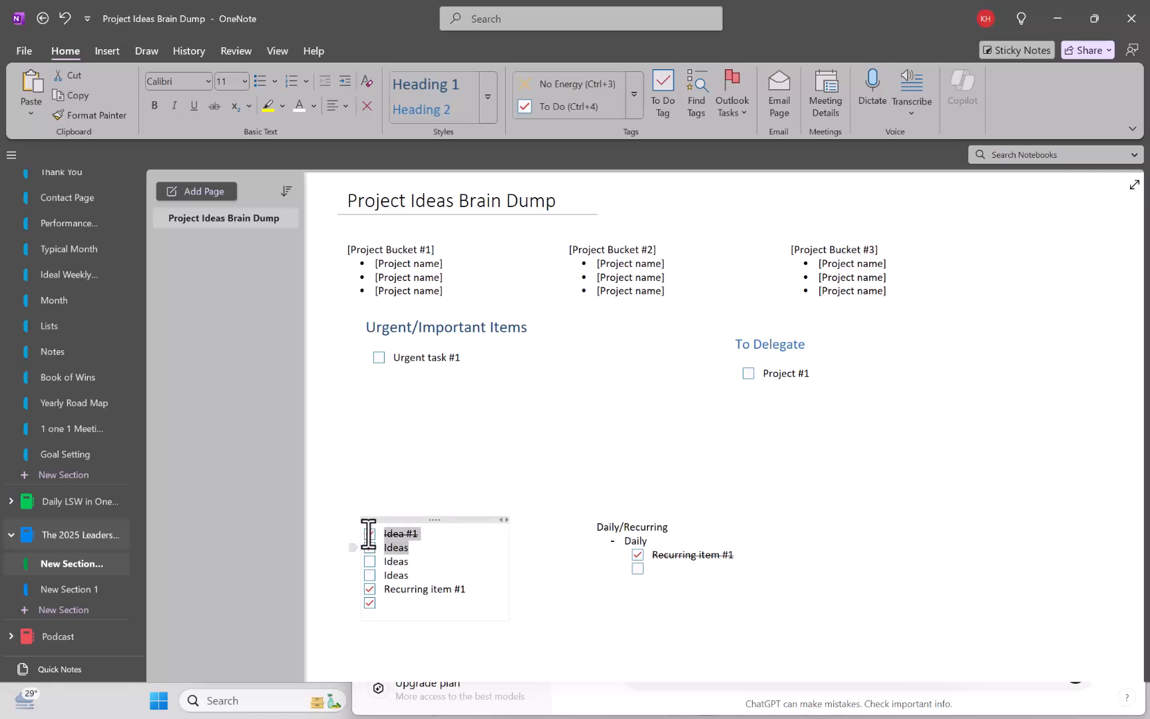
pyautogui.click(269, 103)
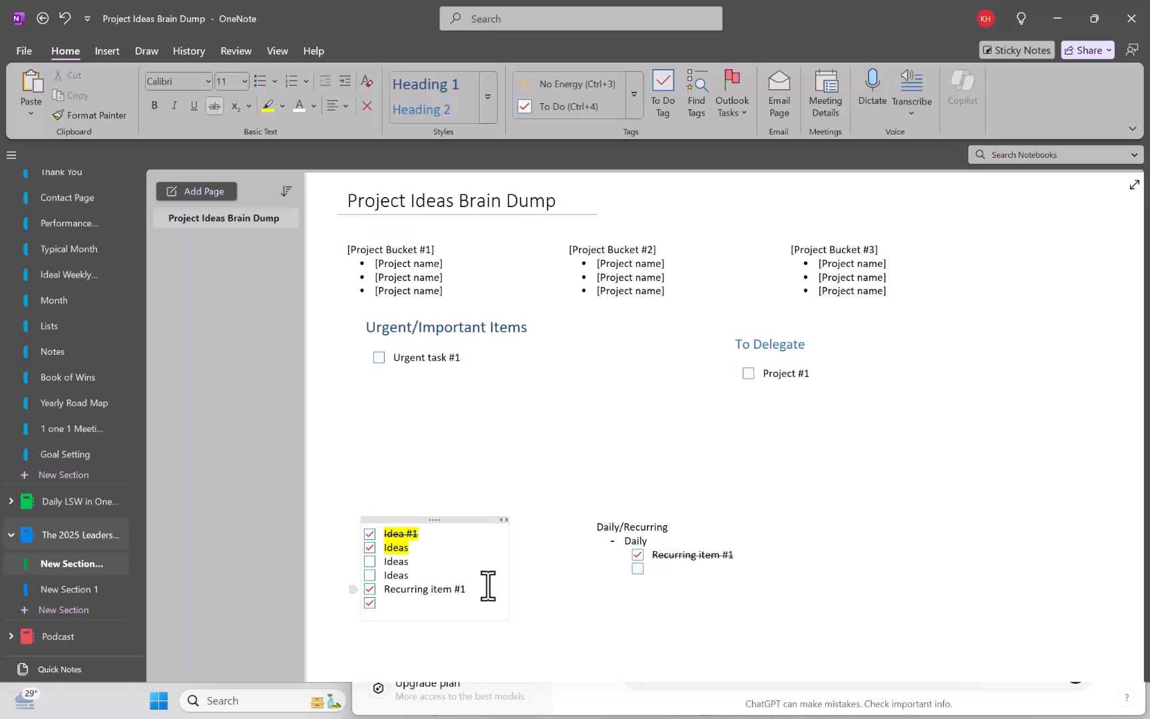
pyautogui.hotkey('ctrl', 'z')
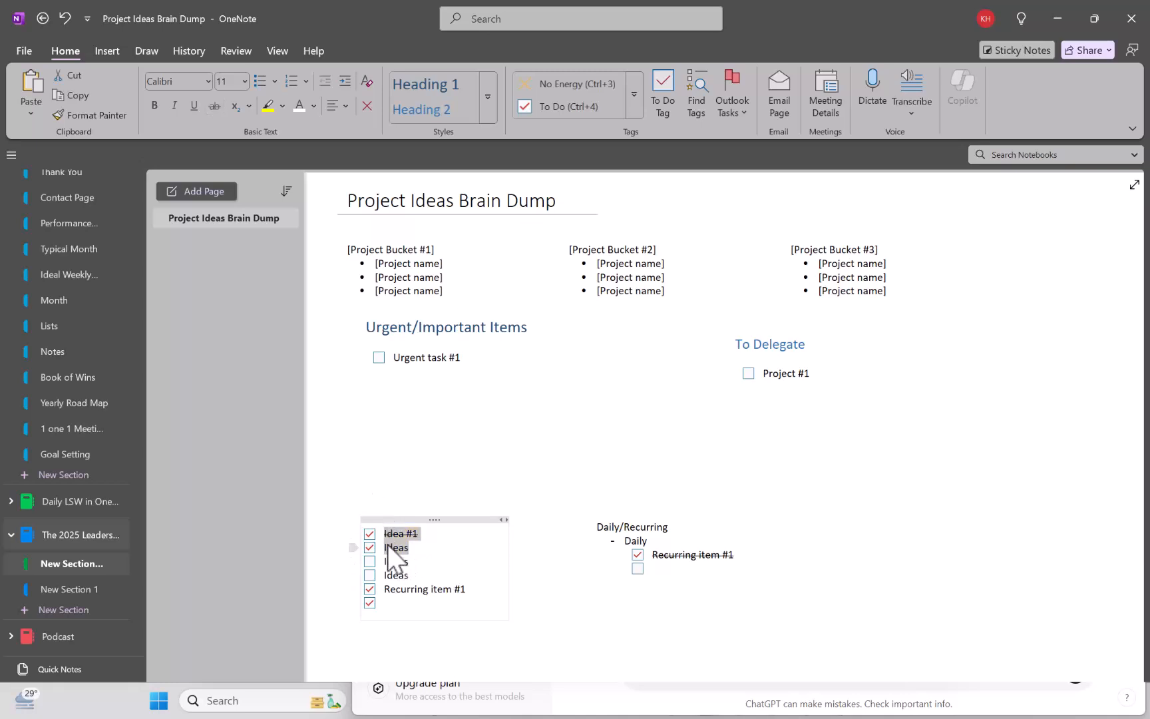
# Highlight "Recurring item #1" and the first "Ideas" item in the checklist in yellow
pyautogui.moveTo(458, 589); pyautogui.dragTo(390, 597)
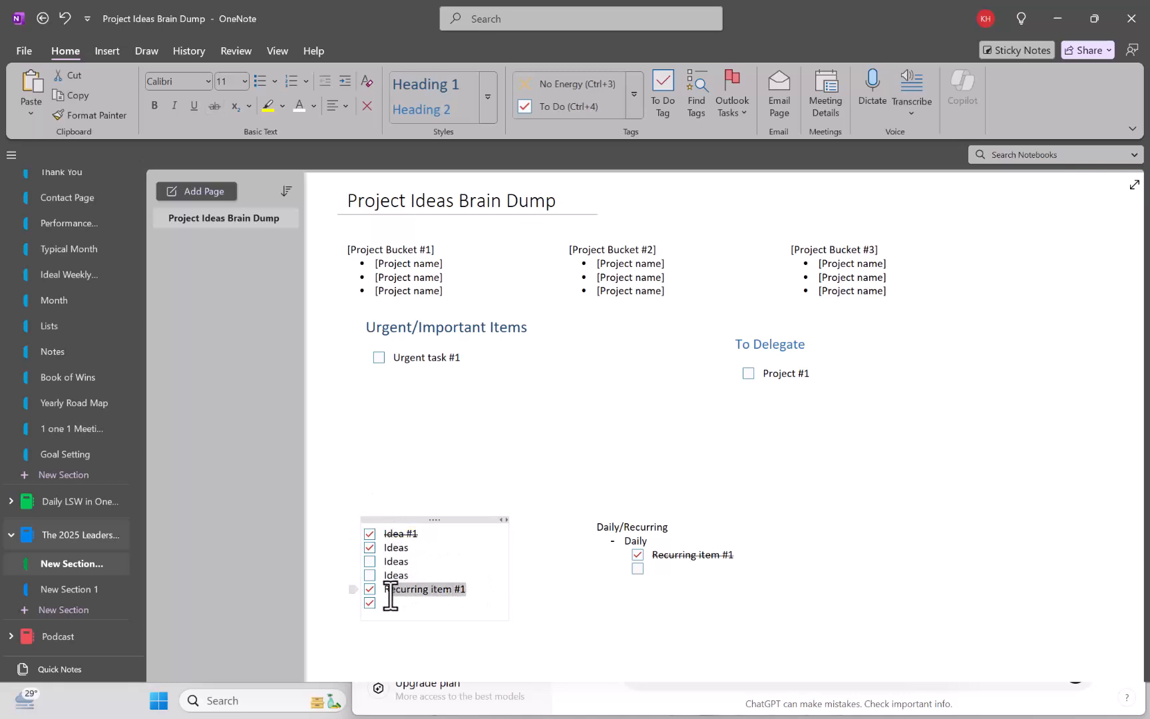
pyautogui.click(267, 105)
pyautogui.moveTo(413, 546); pyautogui.dragTo(388, 541)
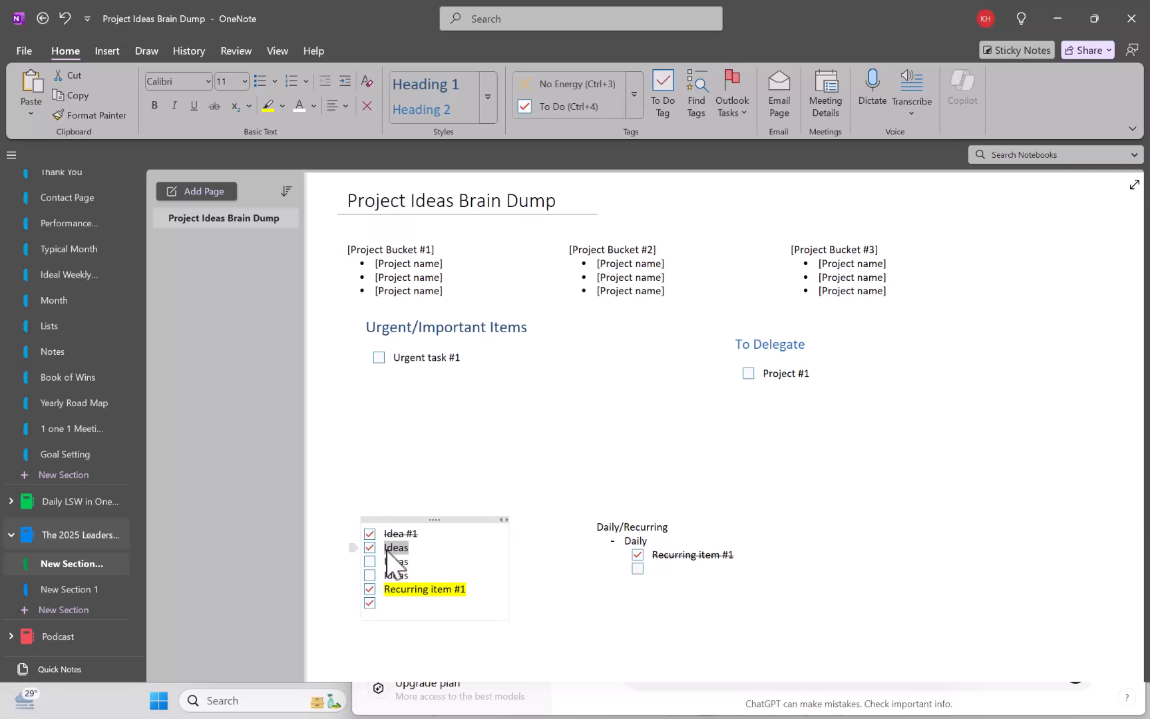
pyautogui.click(268, 106)
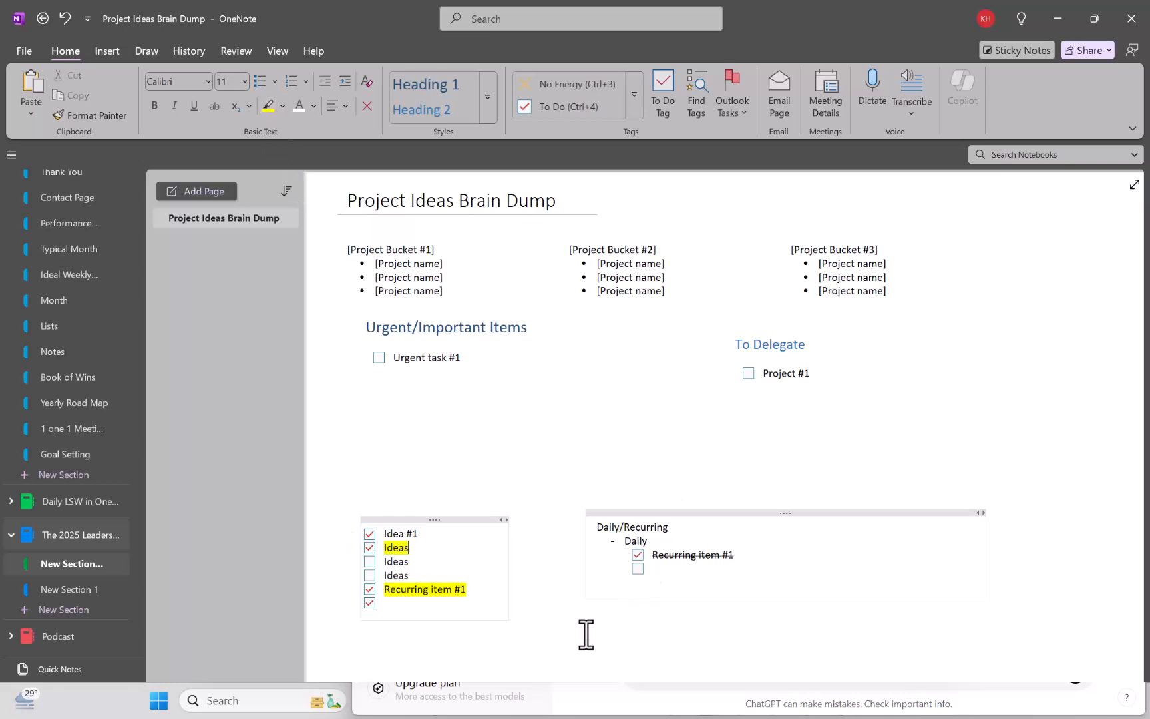
# Make the highlighted "Ideas" item in the checklist bold and underlined
pyautogui.doubleClick(381, 547)
pyautogui.hotkey('ctrl', 'b')
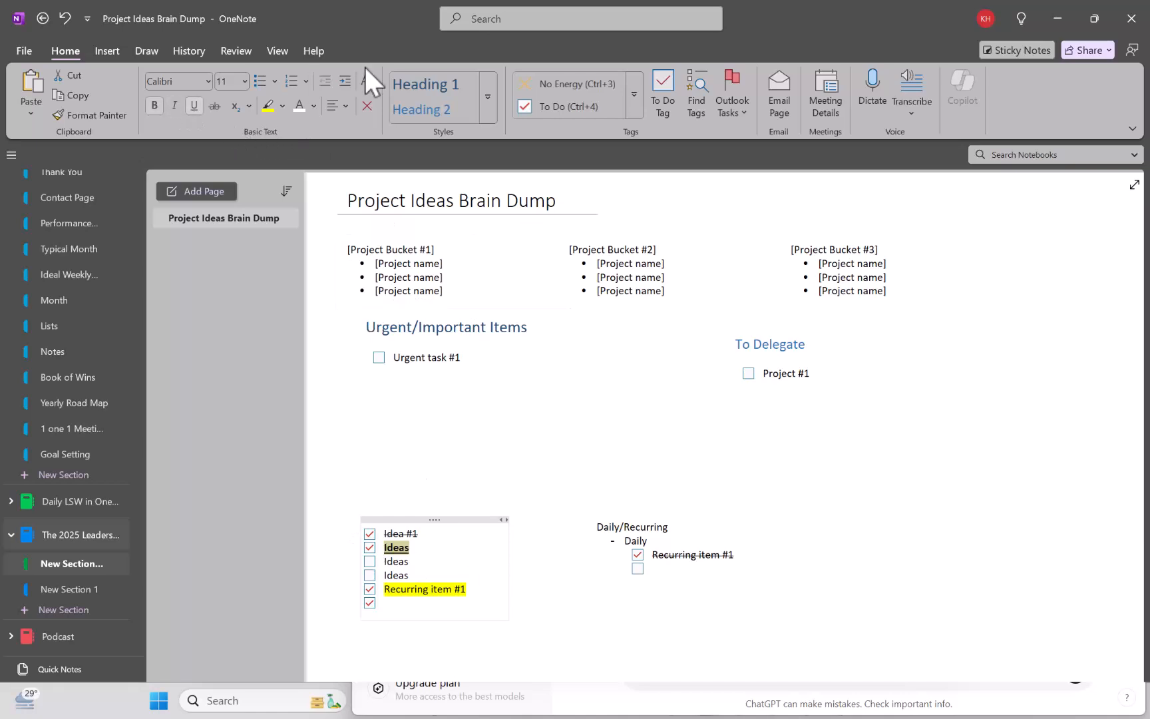
pyautogui.click(489, 101)
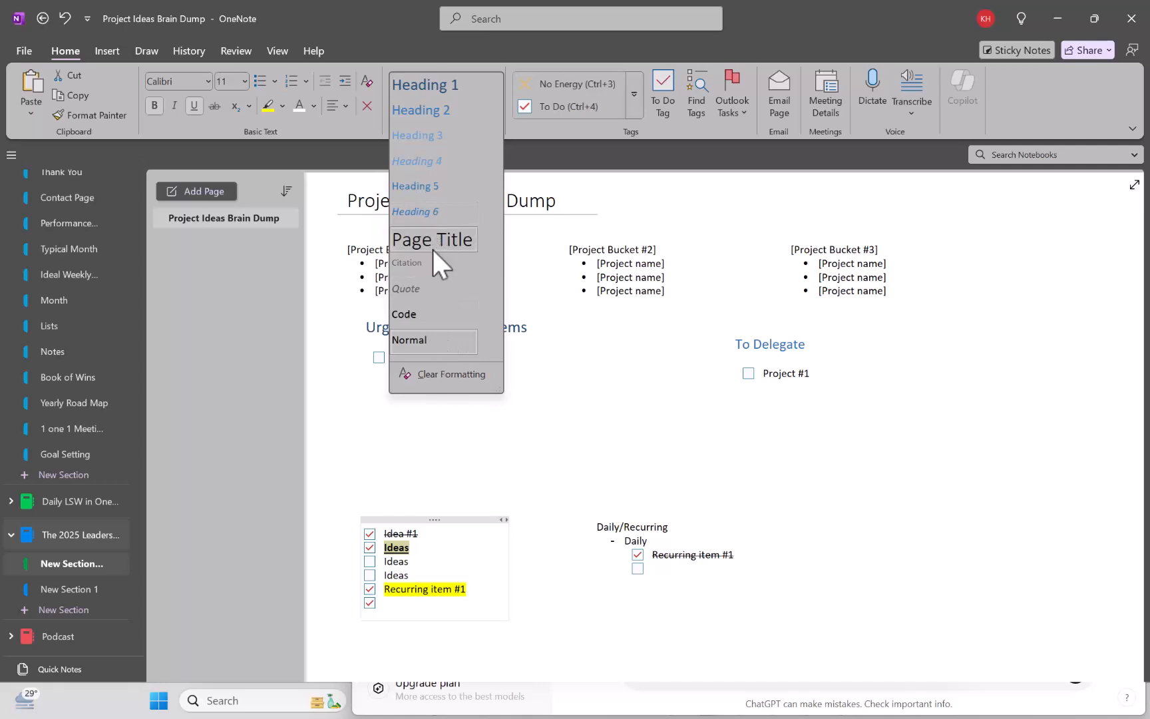
pyautogui.press('Escape')
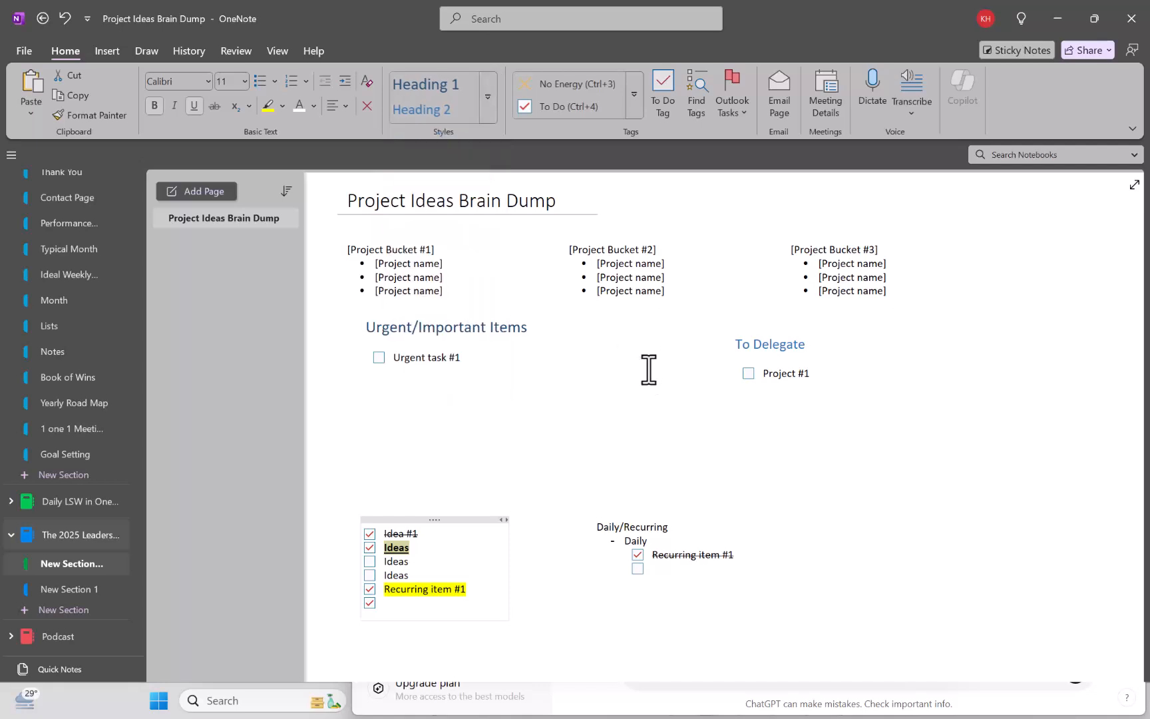
pyautogui.click(689, 461)
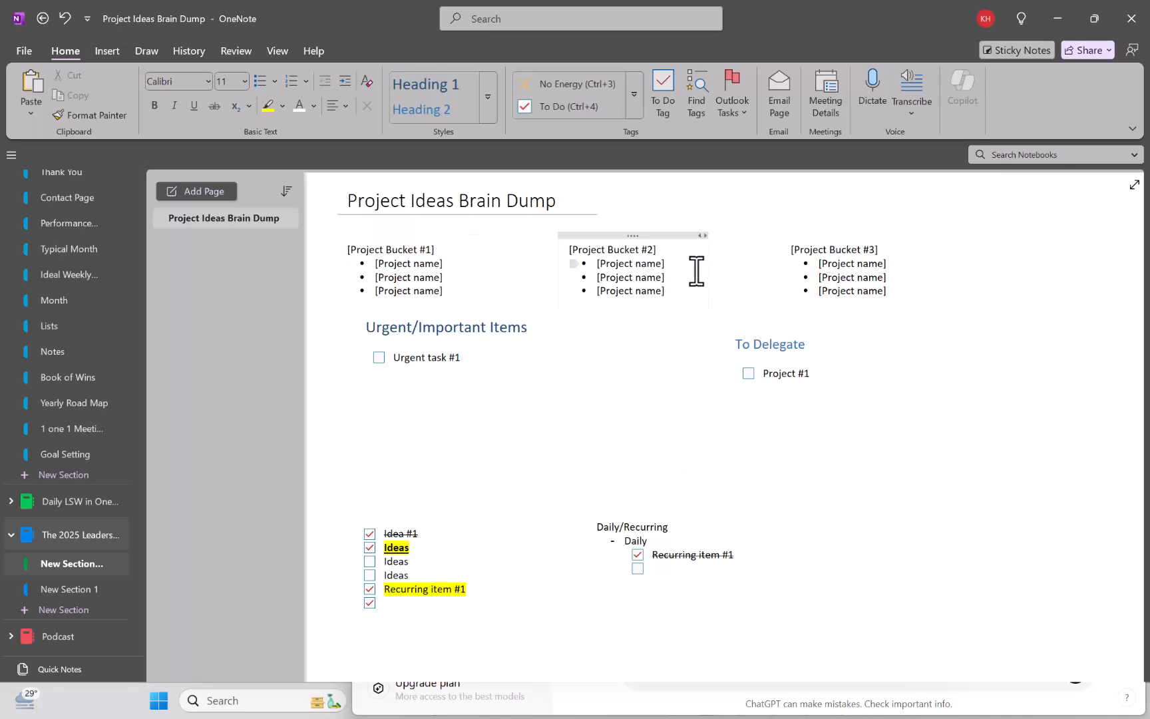
# View the Outlook task due-date options and the Tags Summary of to-do items, and close the summary
pyautogui.click(743, 114)
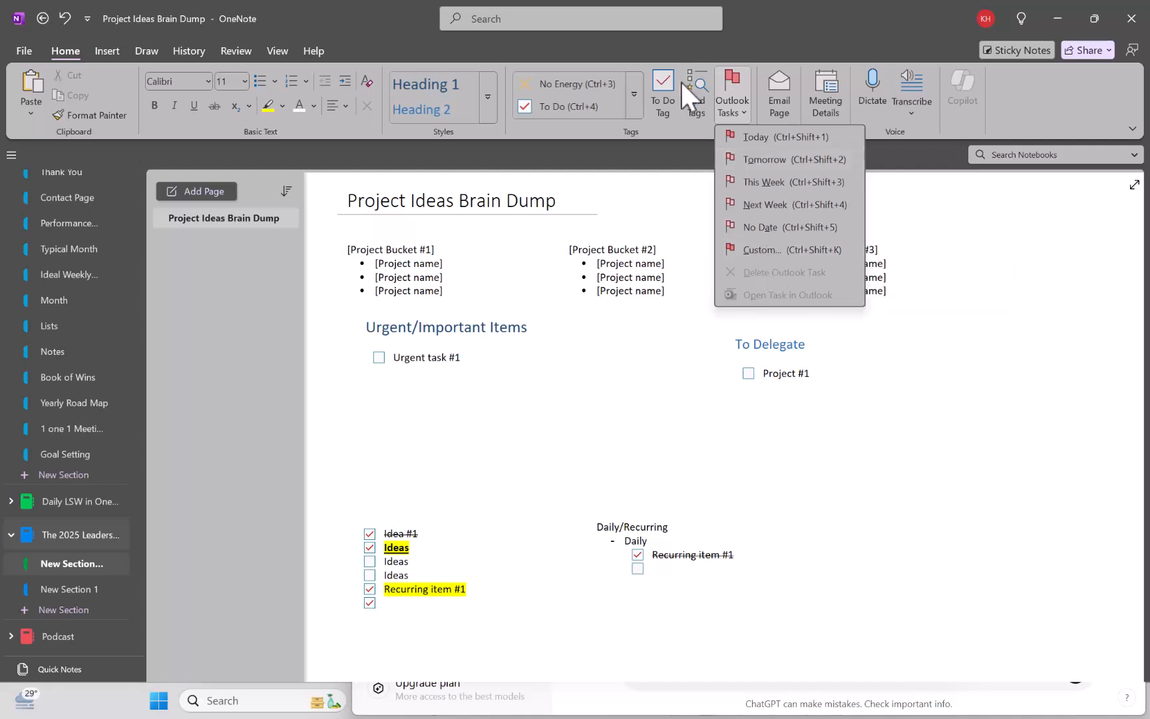
pyautogui.click(696, 102)
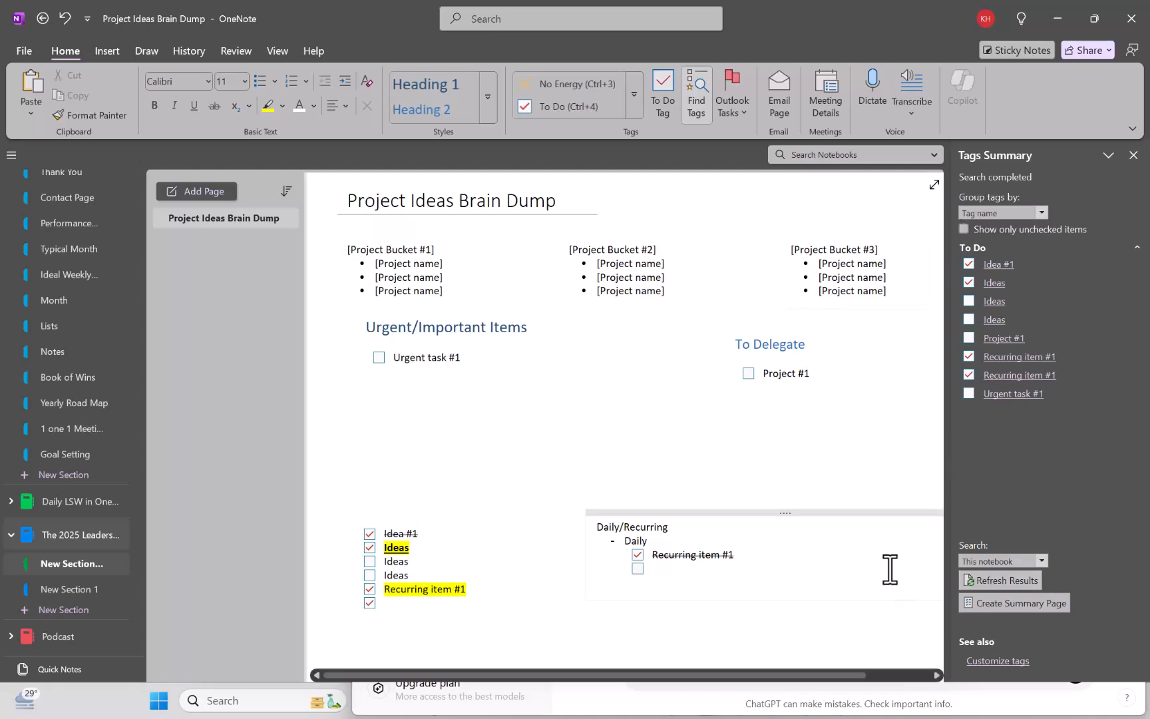
pyautogui.click(1134, 155)
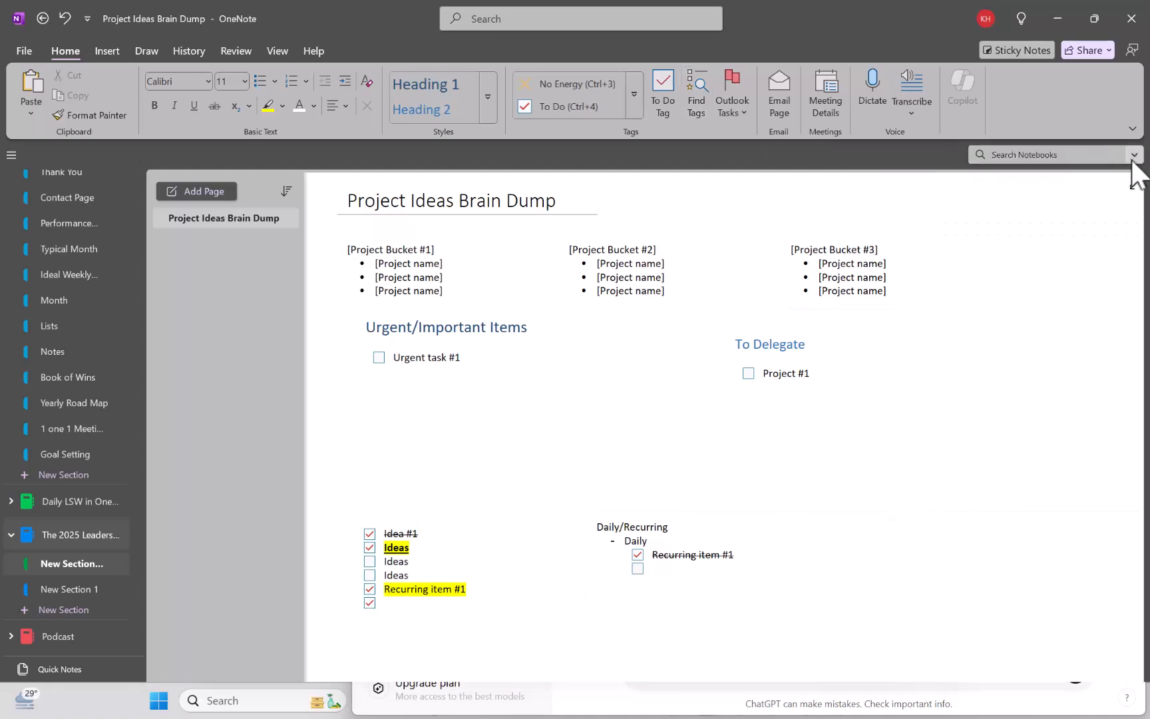